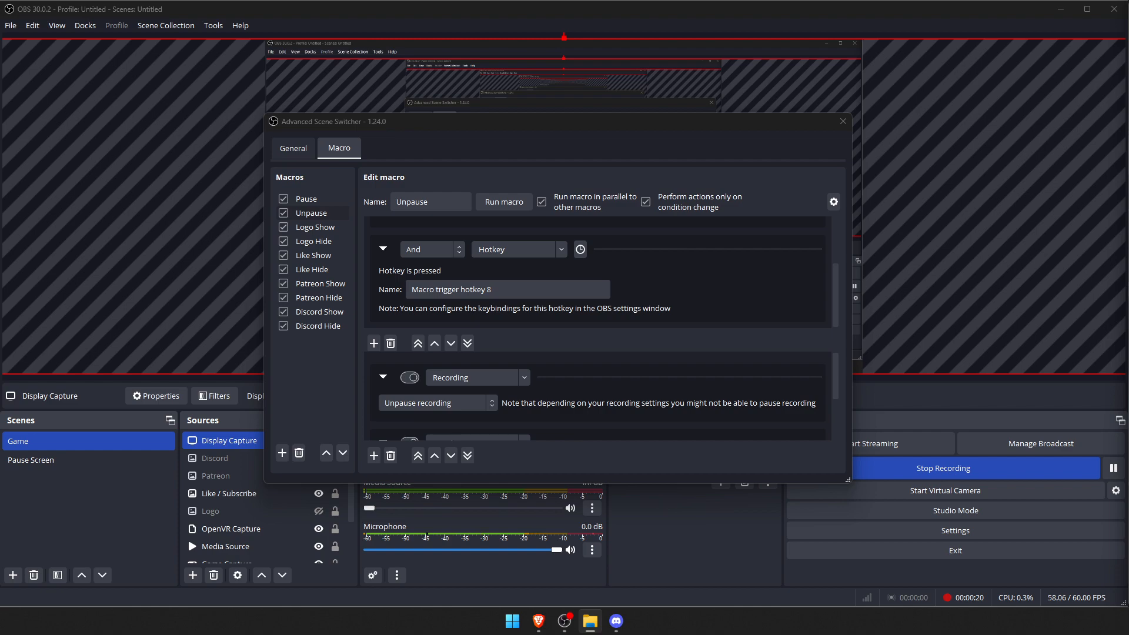
Open the Advanced Scene Switcher, look over its general status settings and return to the macro list
{"action": "left_click_drag", "start_coordinate": [490, 124], "coordinate": [489, 52]}
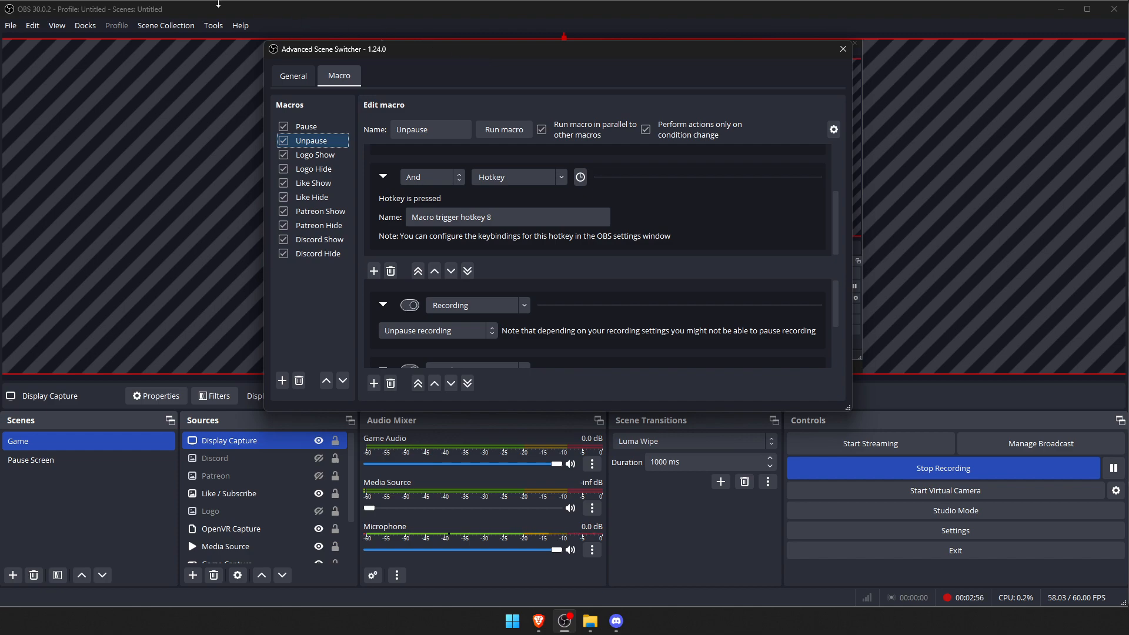
{"action": "left_click", "coordinate": [211, 26]}
{"action": "left_click", "coordinate": [260, 65]}
{"action": "scroll", "coordinate": [594, 238], "scroll_direction": "up", "scroll_amount": 2}
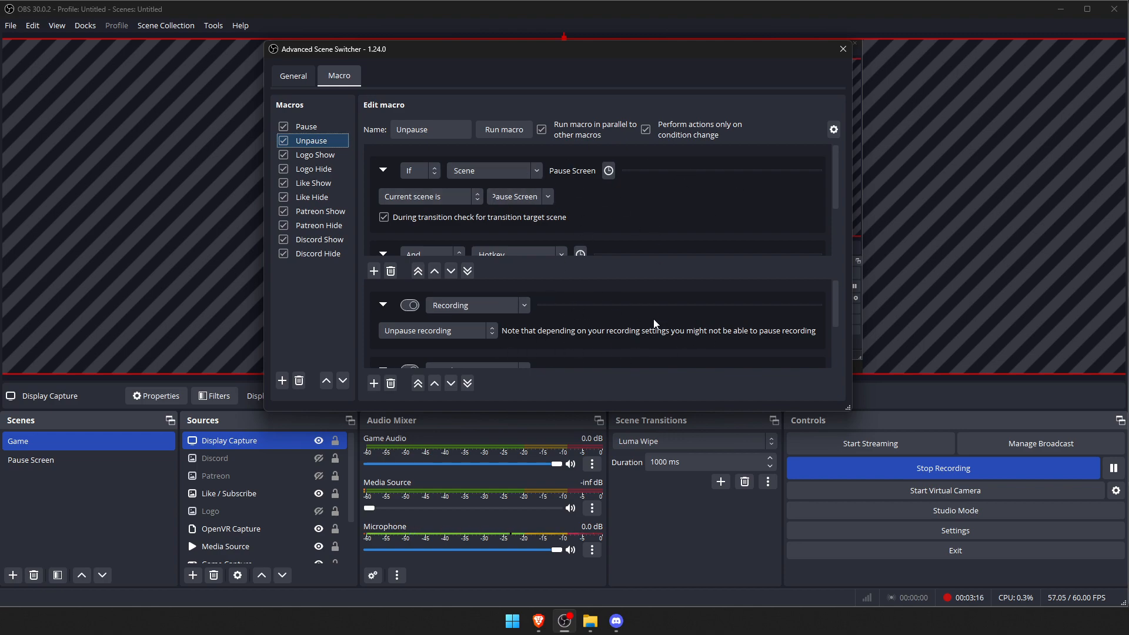
{"action": "left_click", "coordinate": [293, 76]}
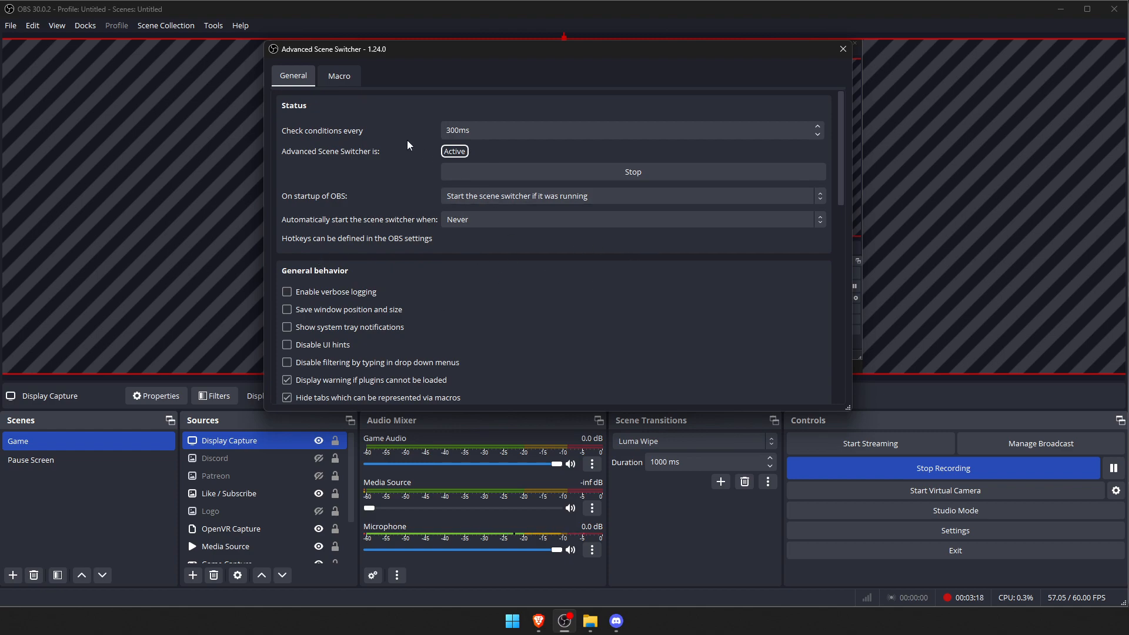
{"action": "left_click", "coordinate": [347, 74]}
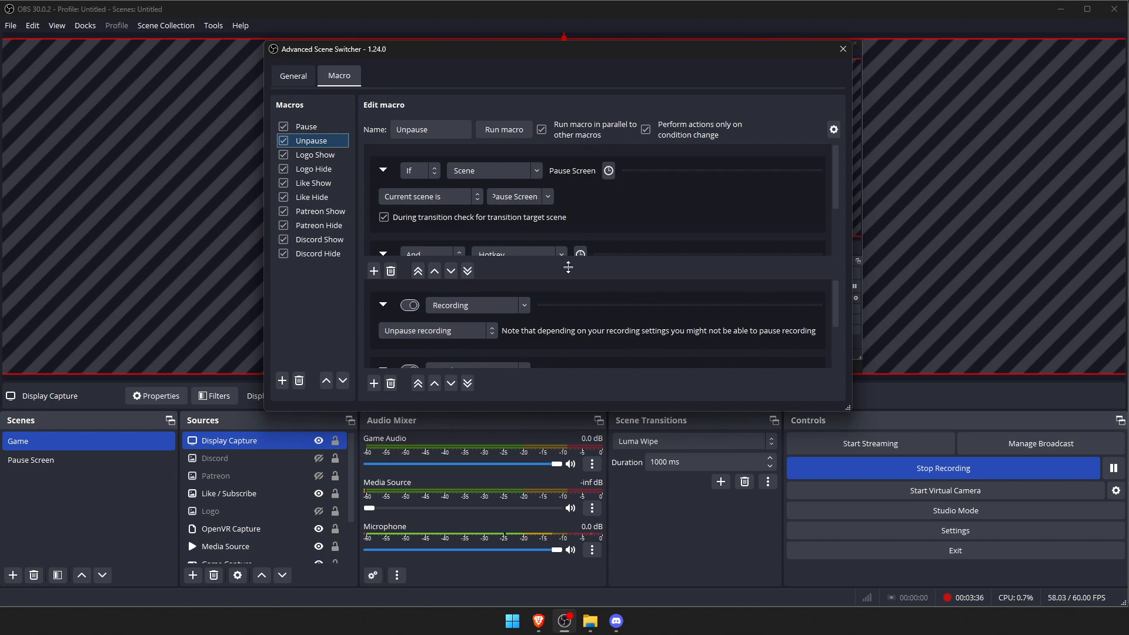
Review the scene and hotkey conditions of the Unpause macro
{"action": "scroll", "coordinate": [626, 198], "scroll_direction": "down", "scroll_amount": 2}
{"action": "scroll", "coordinate": [625, 200], "scroll_direction": "up", "scroll_amount": 2}
{"action": "scroll", "coordinate": [608, 209], "scroll_direction": "down", "scroll_amount": 2}
{"action": "scroll", "coordinate": [609, 206], "scroll_direction": "up", "scroll_amount": 2}
Look over the recording hotkeys in the program settings and close the settings
{"action": "left_click", "coordinate": [3, 29]}
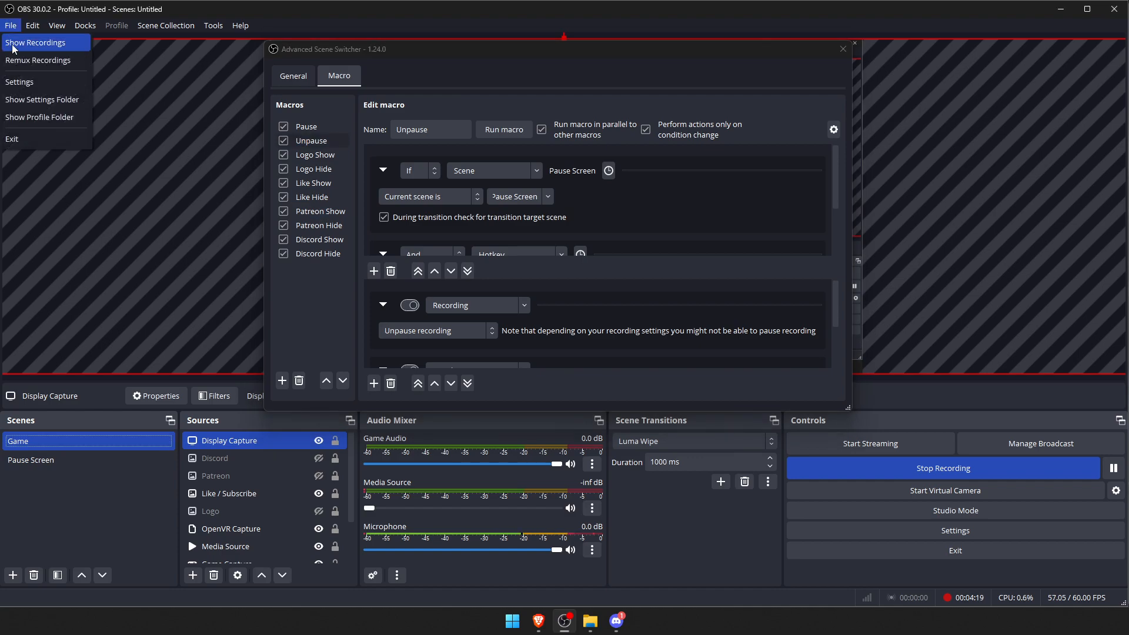
{"action": "left_click", "coordinate": [23, 83]}
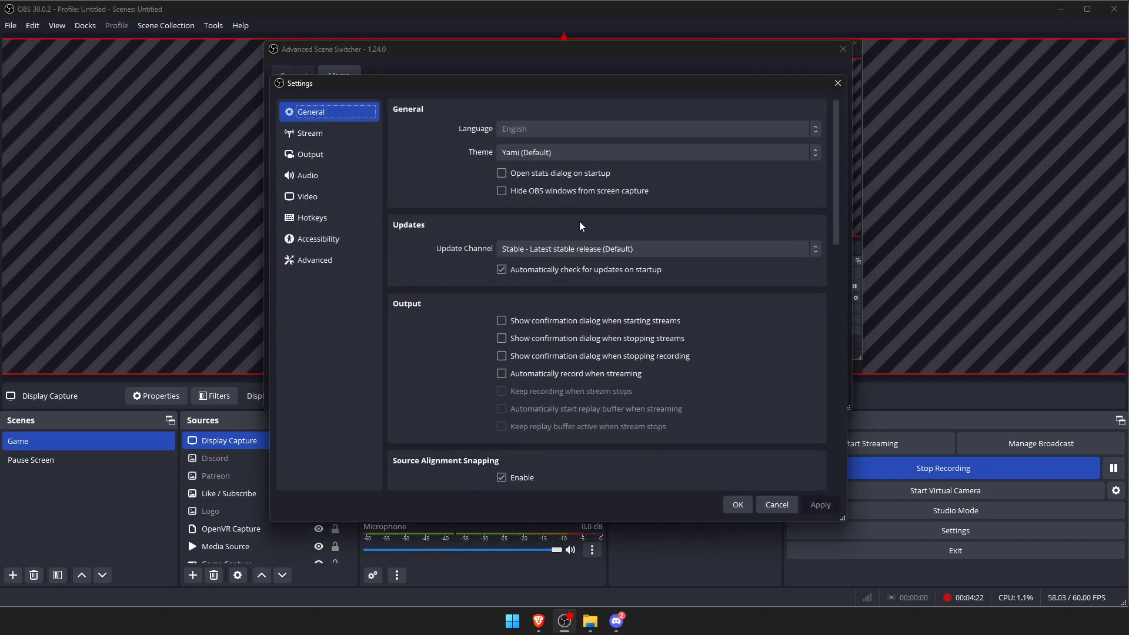
{"action": "left_click", "coordinate": [342, 221]}
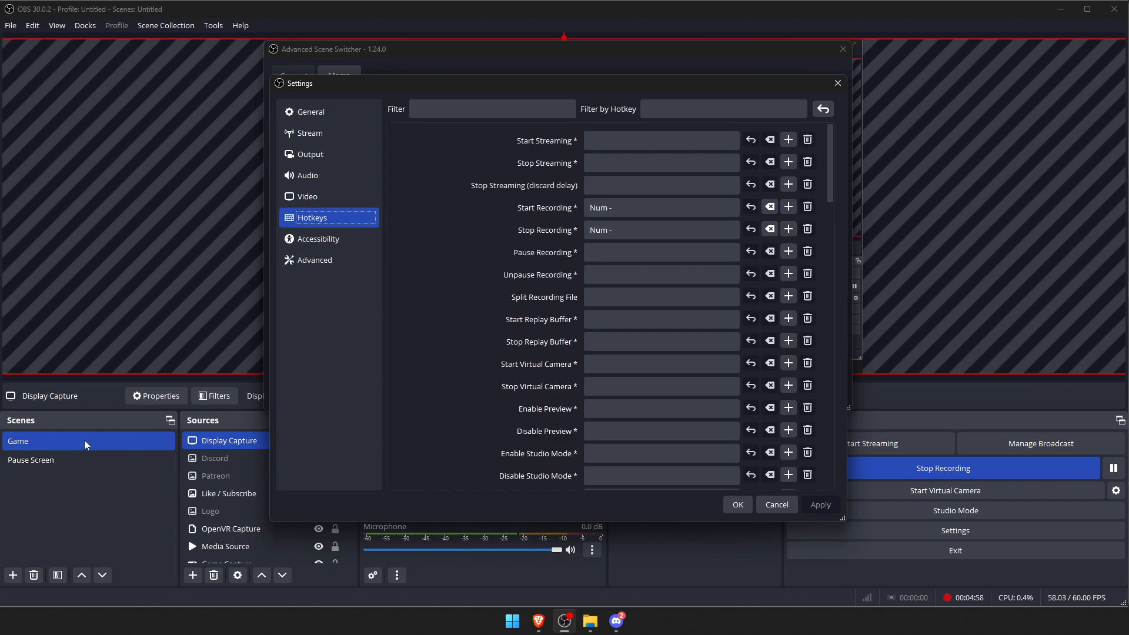
{"action": "left_click_drag", "start_coordinate": [471, 87], "coordinate": [254, 190]}
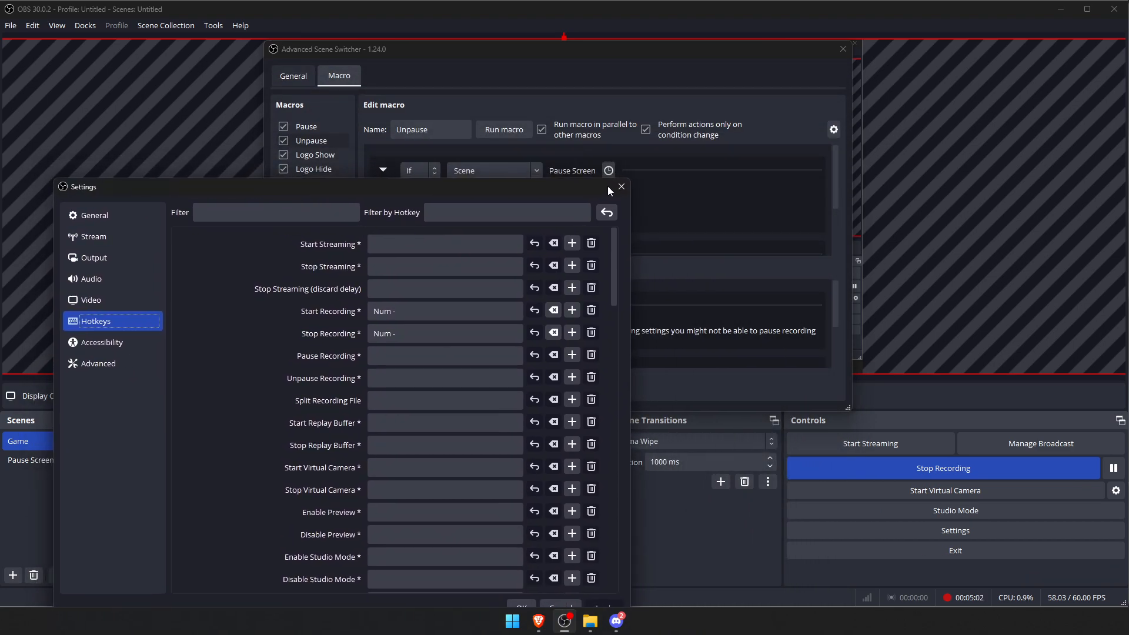
{"action": "left_click", "coordinate": [620, 186]}
Examine the key assigned to Macro trigger hotkey 8 in the hotkey settings, with the macro window set aside, and leave without changes
{"action": "left_click_drag", "start_coordinate": [542, 56], "coordinate": [577, 52]}
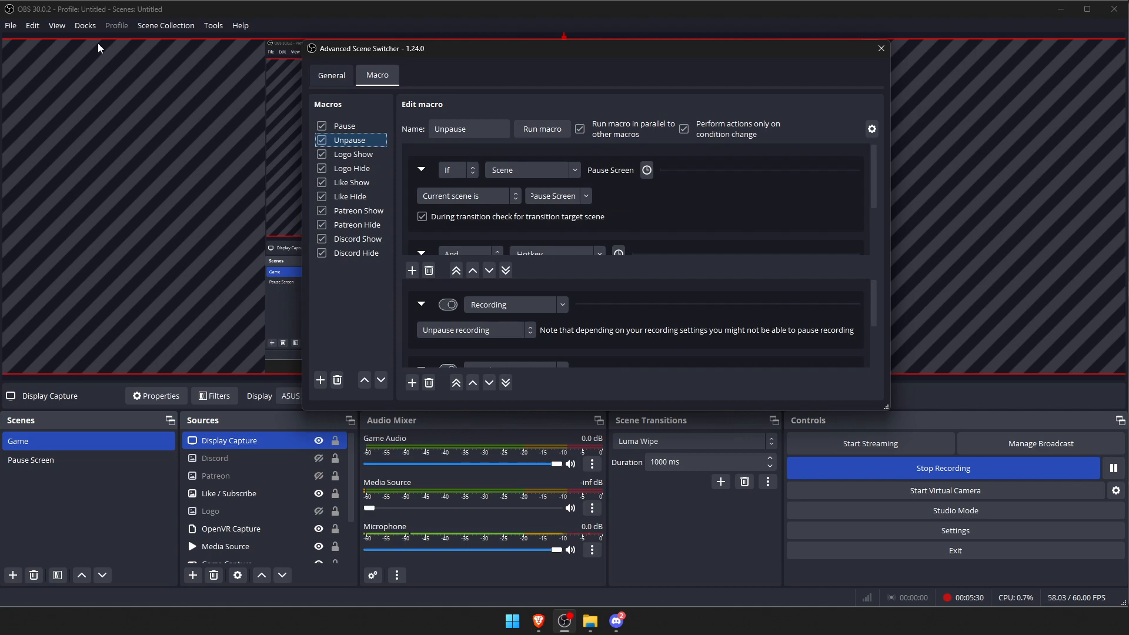
{"action": "left_click_drag", "start_coordinate": [385, 51], "coordinate": [622, 263]}
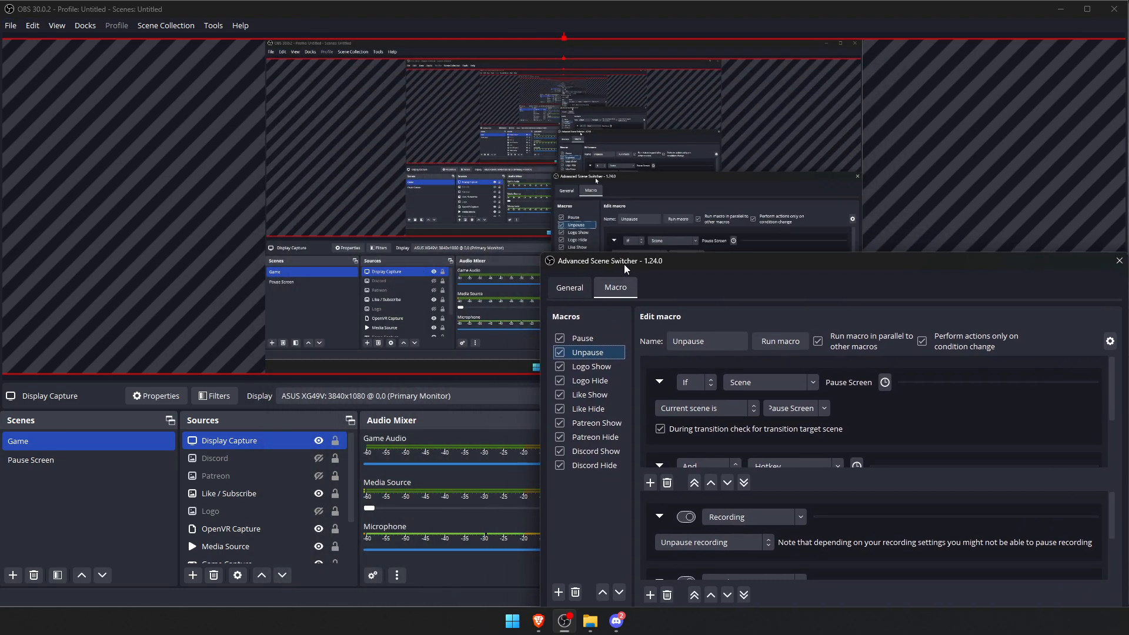
{"action": "left_click", "coordinate": [11, 26]}
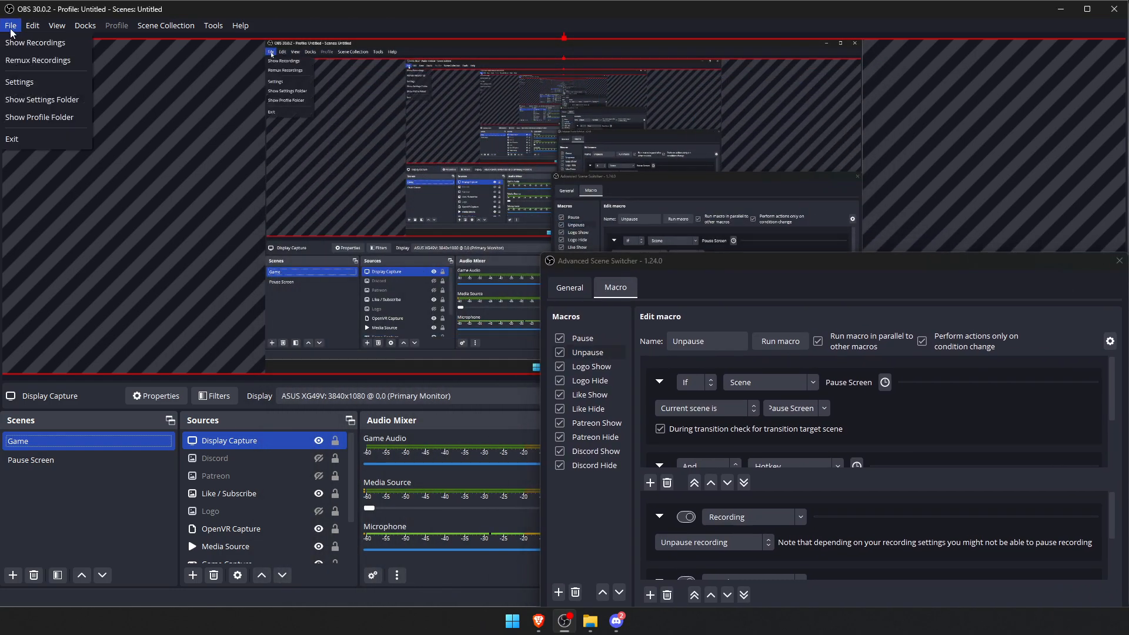
{"action": "left_click", "coordinate": [30, 86]}
{"action": "left_click_drag", "start_coordinate": [429, 83], "coordinate": [182, 68]}
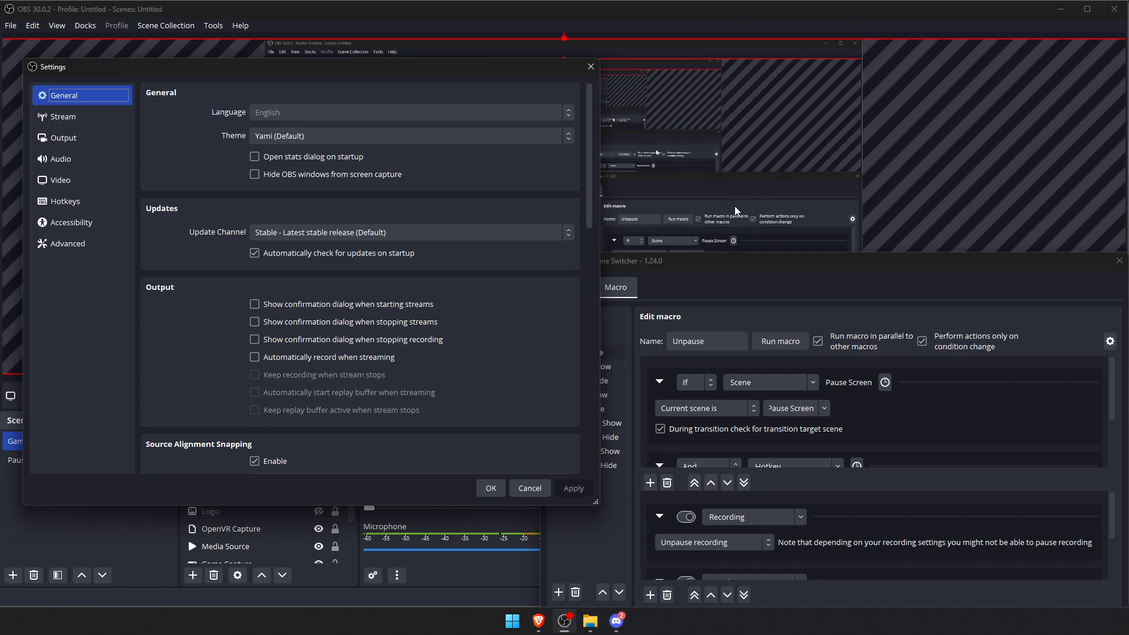
{"action": "left_click", "coordinate": [68, 202]}
{"action": "scroll", "coordinate": [430, 276], "scroll_direction": "down", "scroll_amount": 5}
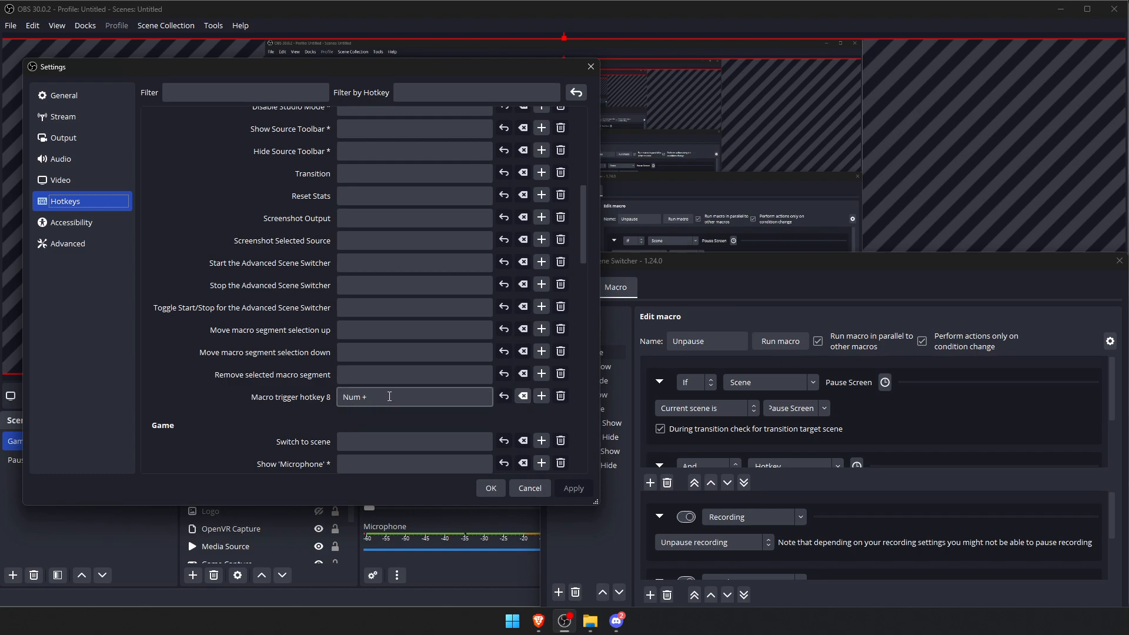
{"action": "scroll", "coordinate": [376, 383], "scroll_direction": "up", "scroll_amount": 5}
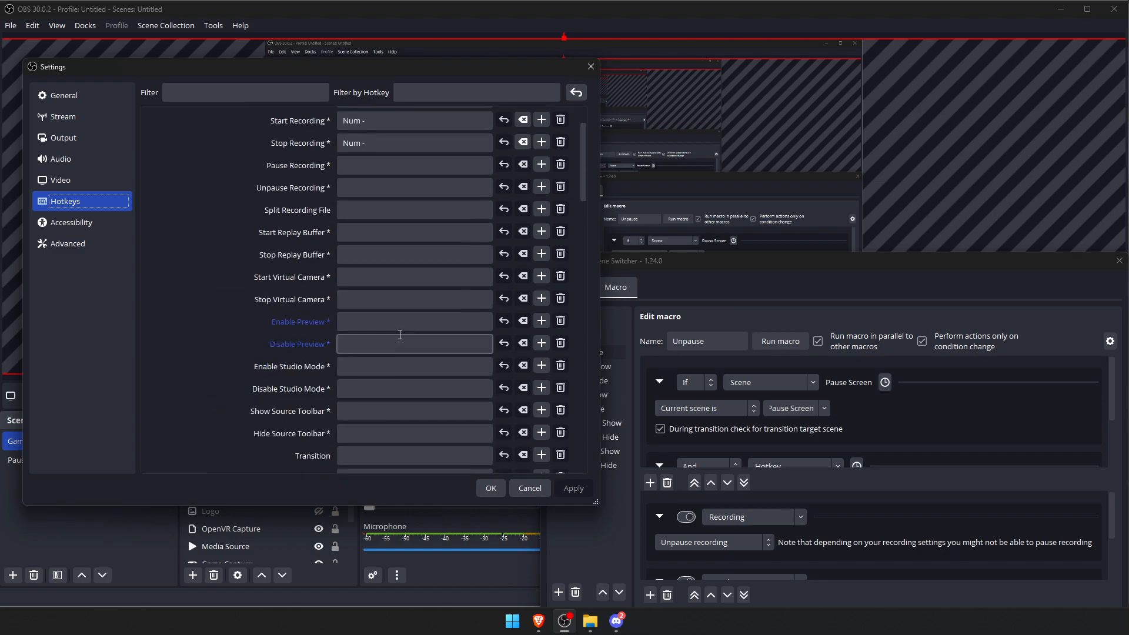
{"action": "scroll", "coordinate": [426, 320], "scroll_direction": "down", "scroll_amount": 5}
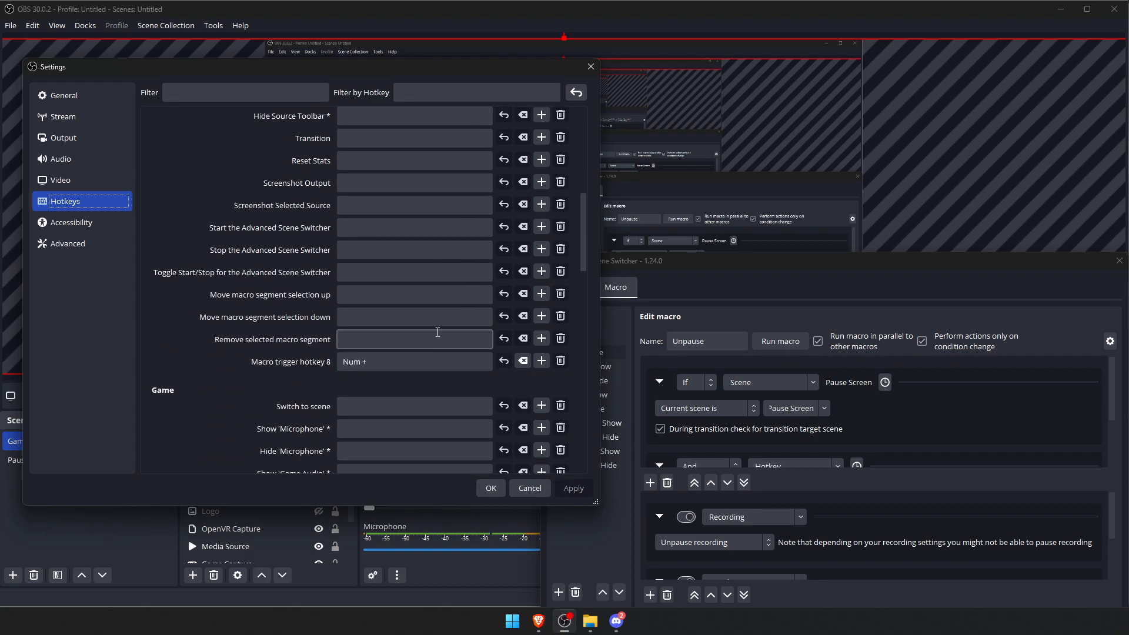
{"action": "left_click", "coordinate": [528, 489]}
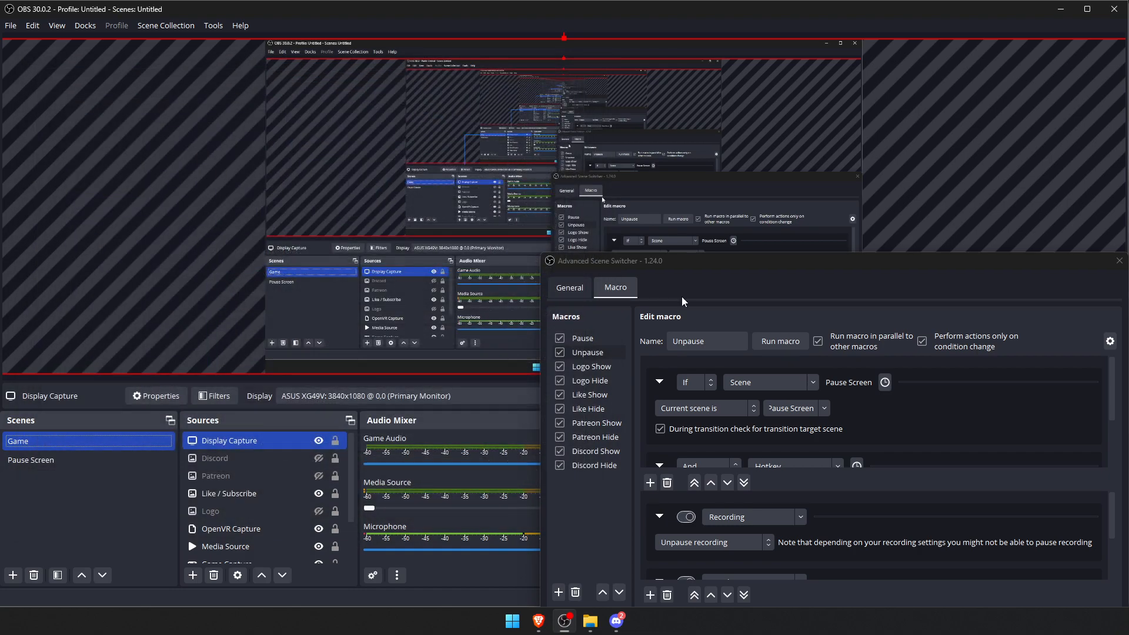
Move the macro window back to the centre and review the Pause macro's scene and hotkey conditions
{"action": "left_click_drag", "start_coordinate": [768, 263], "coordinate": [498, 49]}
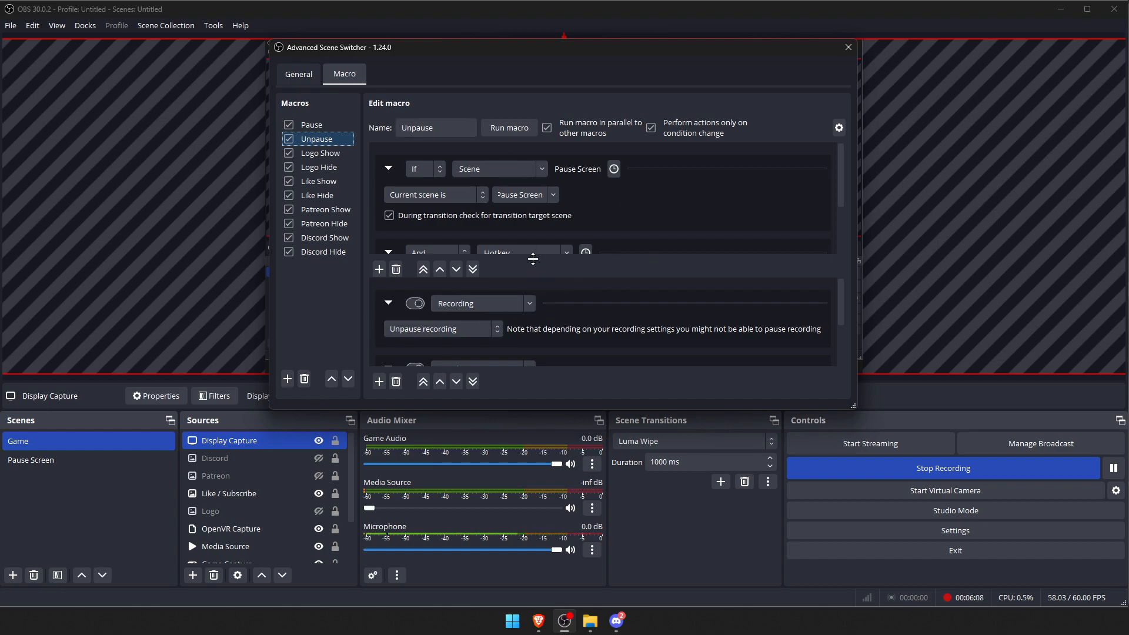
{"action": "left_click", "coordinate": [317, 126]}
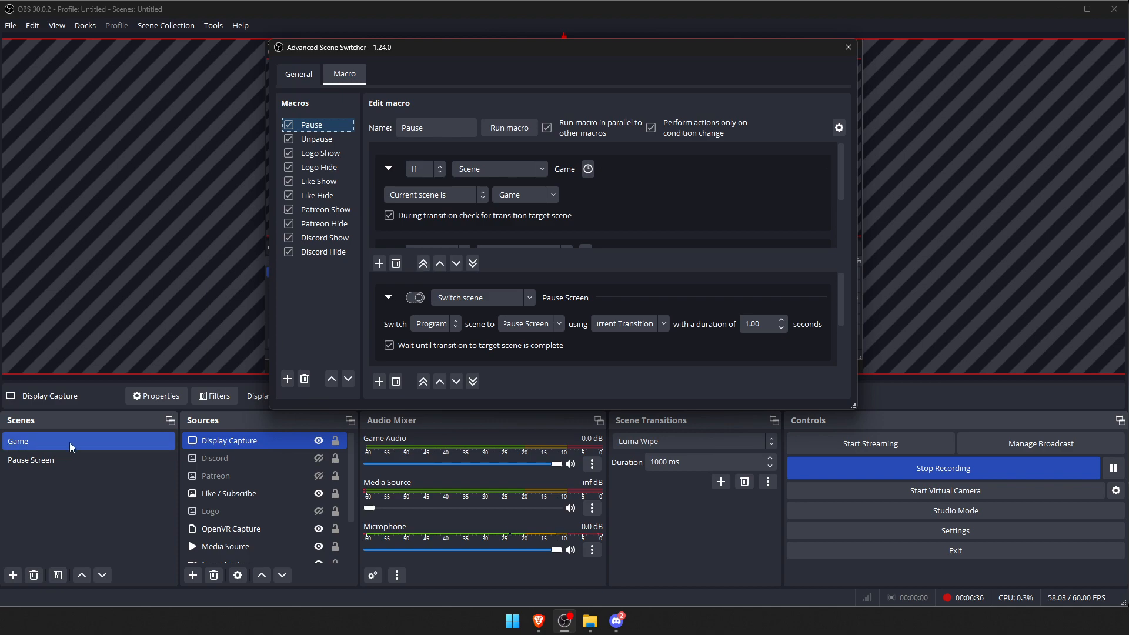
{"action": "scroll", "coordinate": [620, 190], "scroll_direction": "down", "scroll_amount": 1}
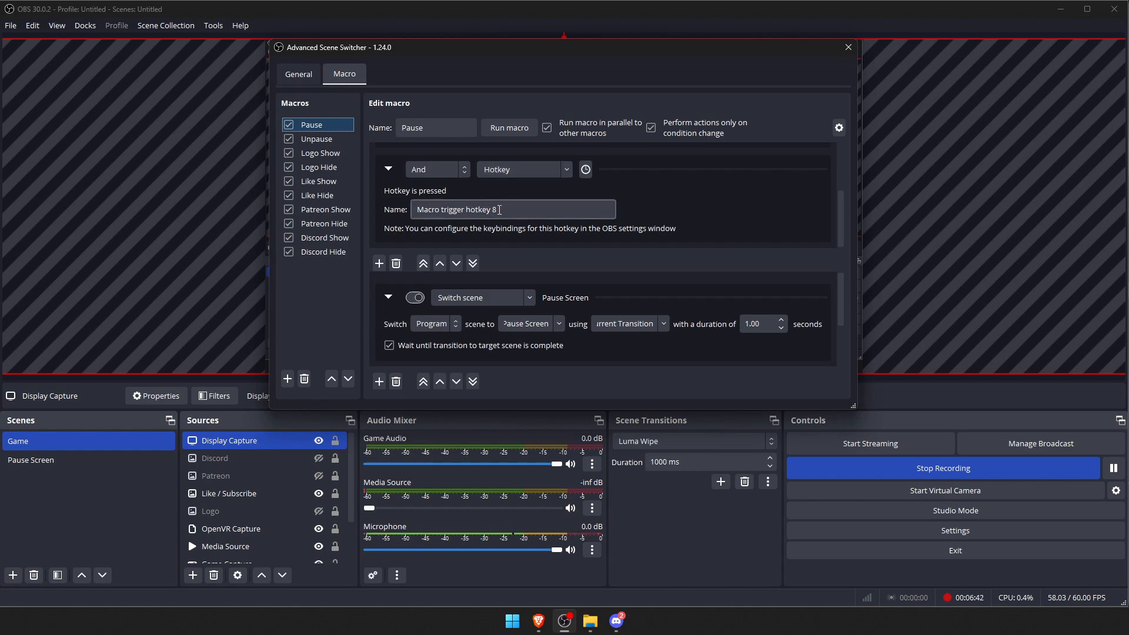
{"action": "scroll", "coordinate": [499, 210], "scroll_direction": "up", "scroll_amount": 1}
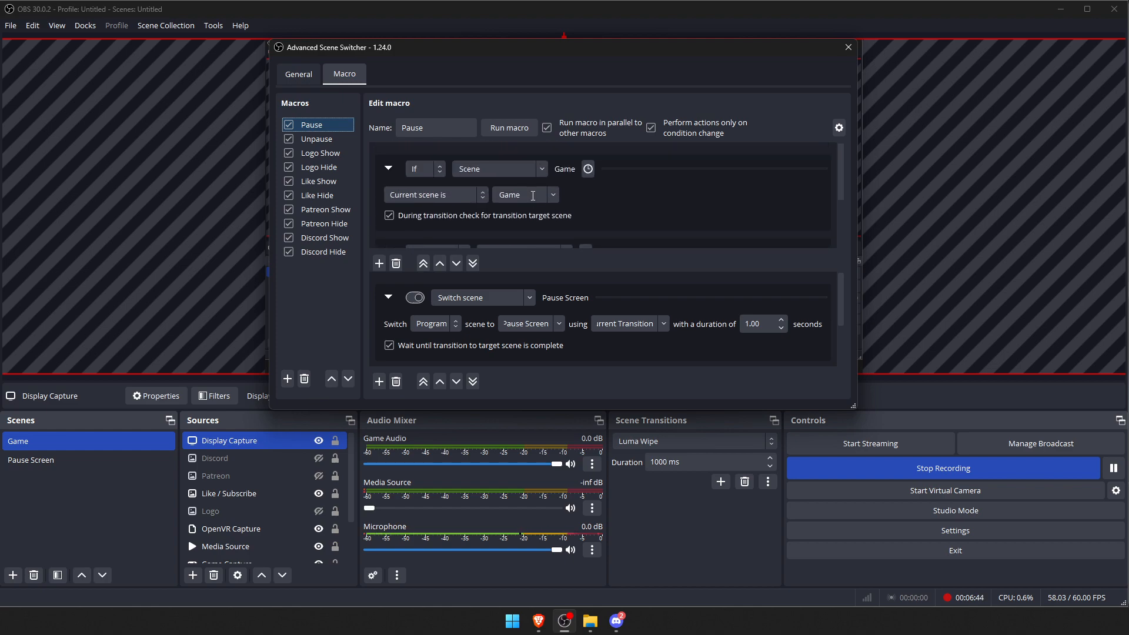
{"action": "scroll", "coordinate": [508, 179], "scroll_direction": "down", "scroll_amount": 1}
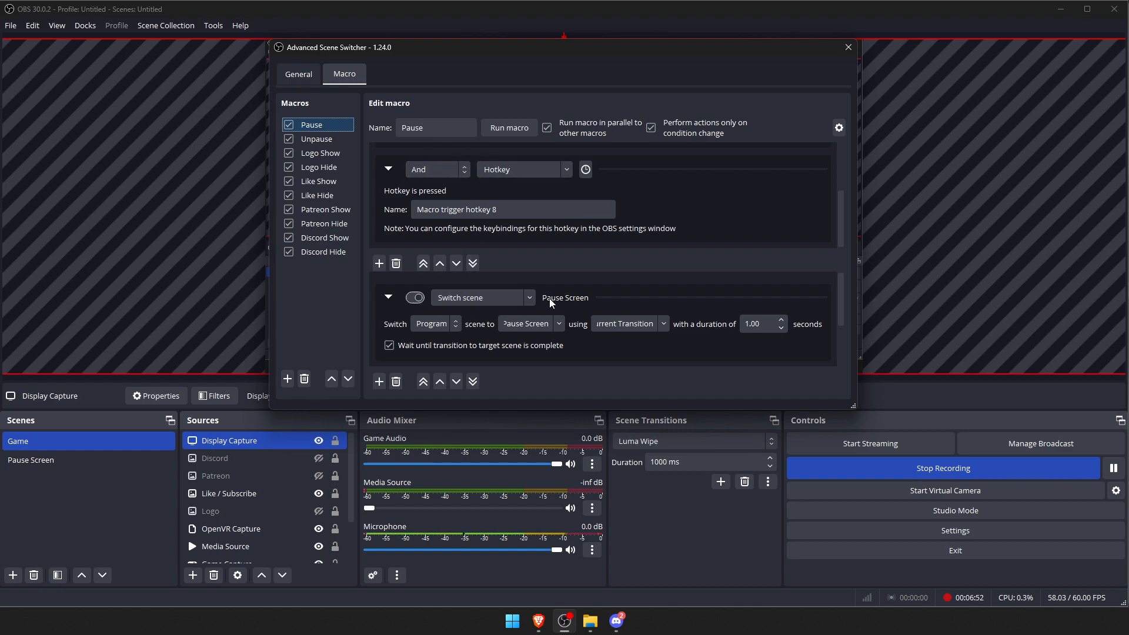
Choose Pause Screen as the target of the Pause macro's switch scene action and check the recording action below it
{"action": "left_click", "coordinate": [560, 327]}
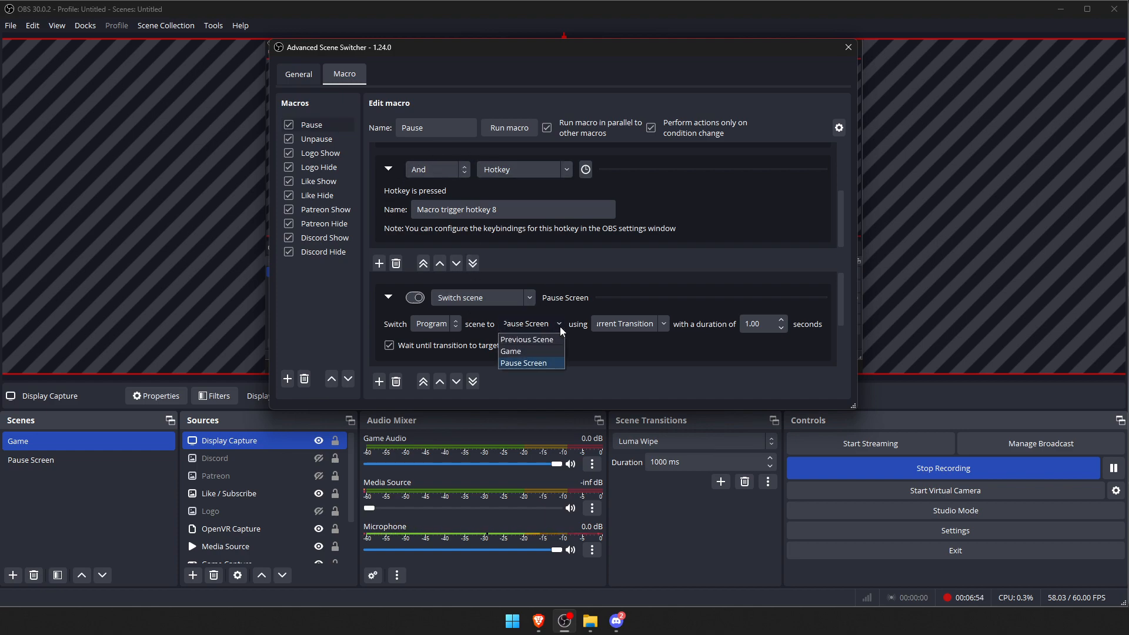
{"action": "left_click", "coordinate": [522, 361]}
{"action": "left_click", "coordinate": [617, 353]}
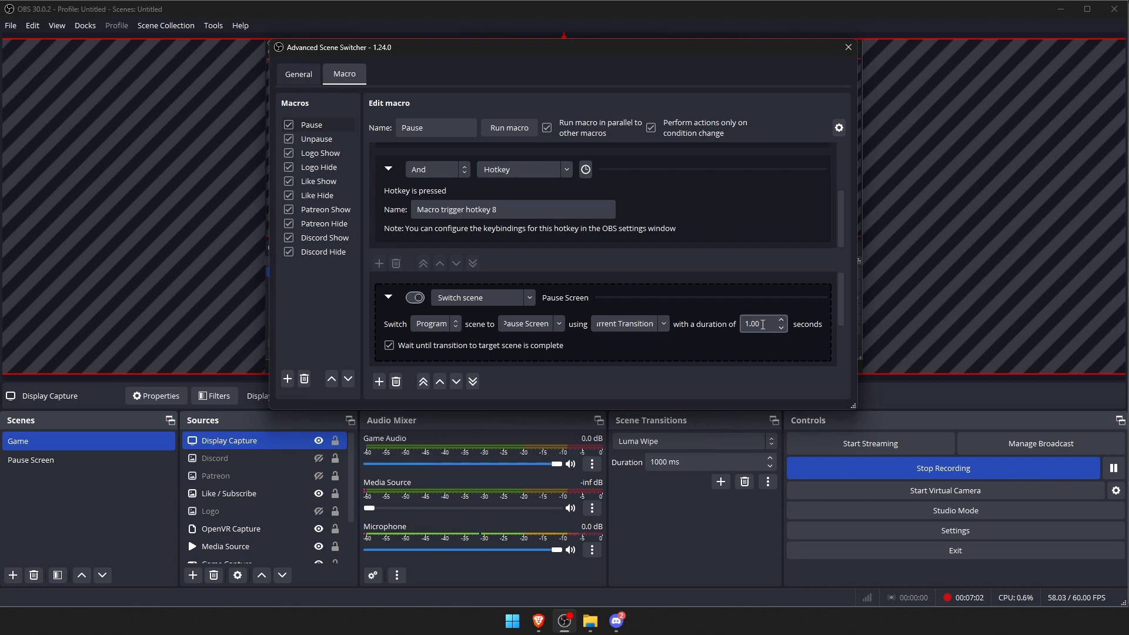
{"action": "scroll", "coordinate": [759, 324], "scroll_direction": "down", "scroll_amount": 1}
{"action": "scroll", "coordinate": [764, 324], "scroll_direction": "up", "scroll_amount": 1}
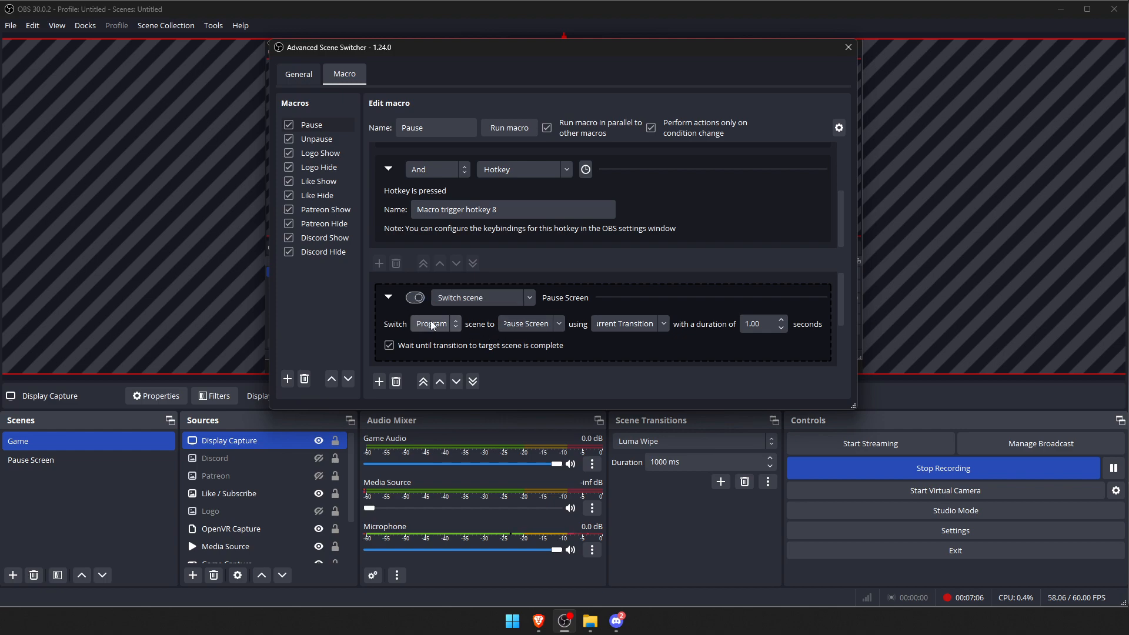
{"action": "scroll", "coordinate": [692, 312], "scroll_direction": "down", "scroll_amount": 2}
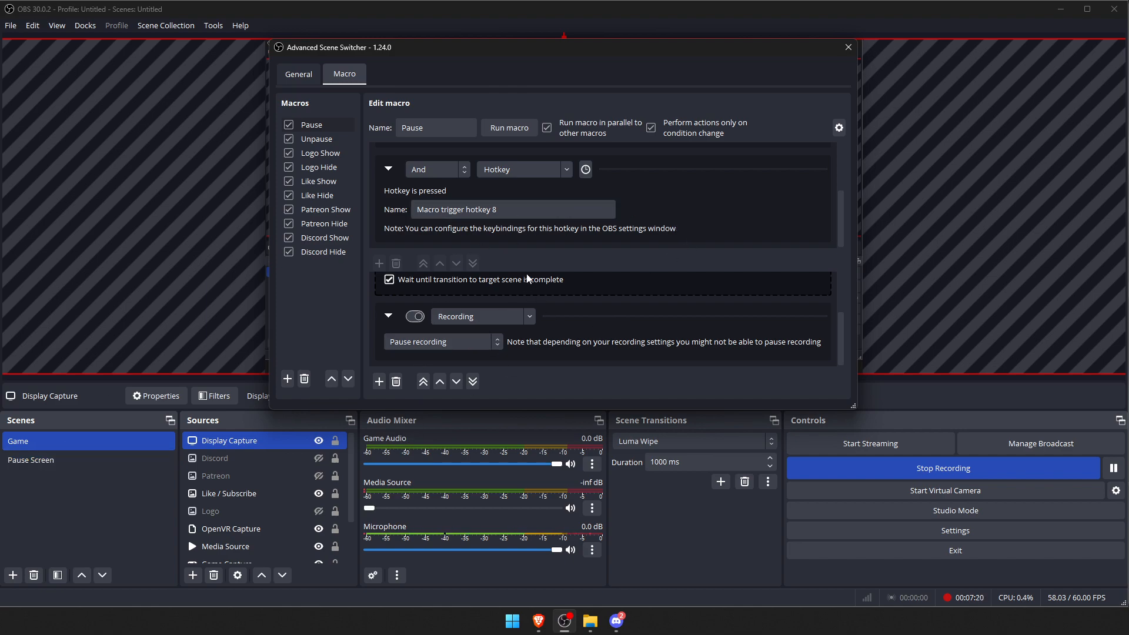
Review the Unpause macro's conditions together with its unpause recording and switch scene actions
{"action": "left_click", "coordinate": [330, 146]}
{"action": "scroll", "coordinate": [548, 247], "scroll_direction": "up", "scroll_amount": 2}
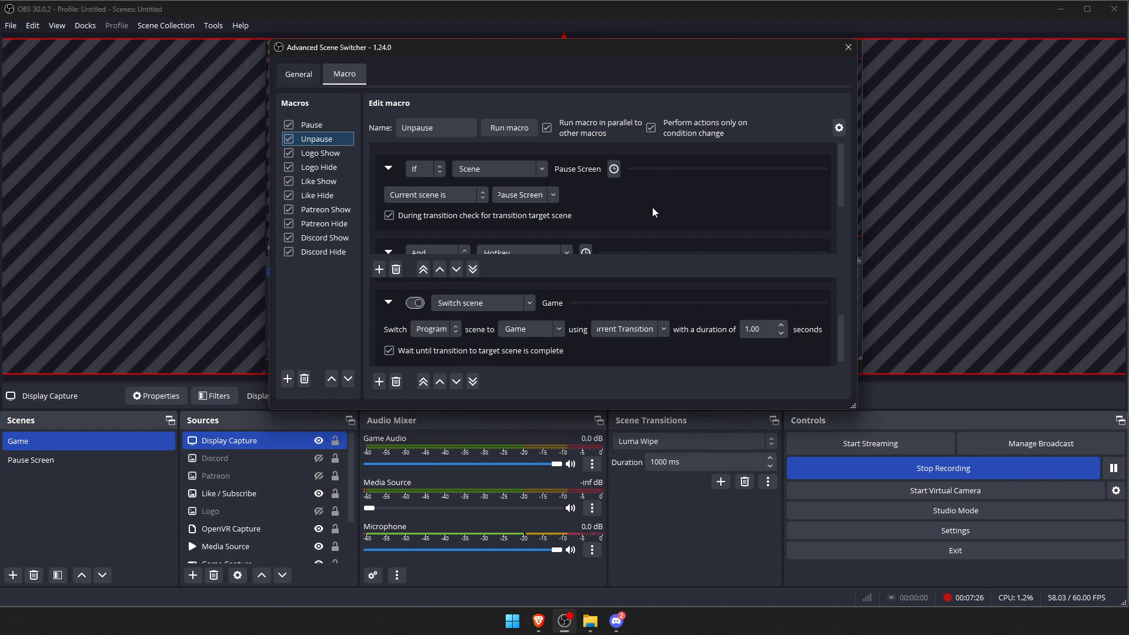
{"action": "scroll", "coordinate": [649, 301], "scroll_direction": "up", "scroll_amount": 2}
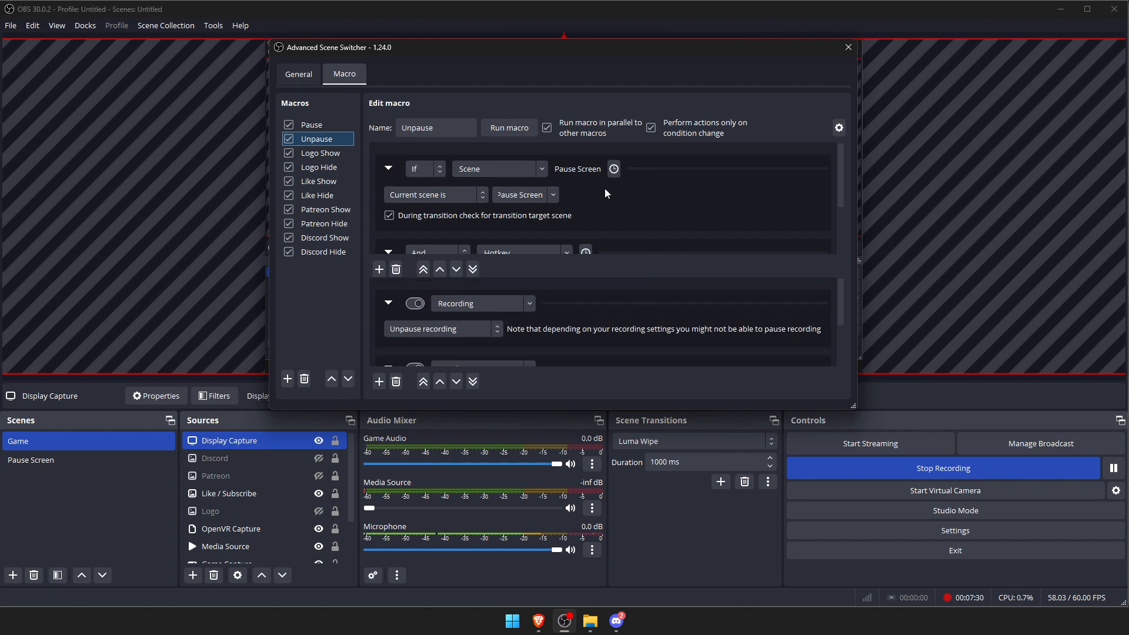
{"action": "scroll", "coordinate": [553, 194], "scroll_direction": "down", "scroll_amount": 2}
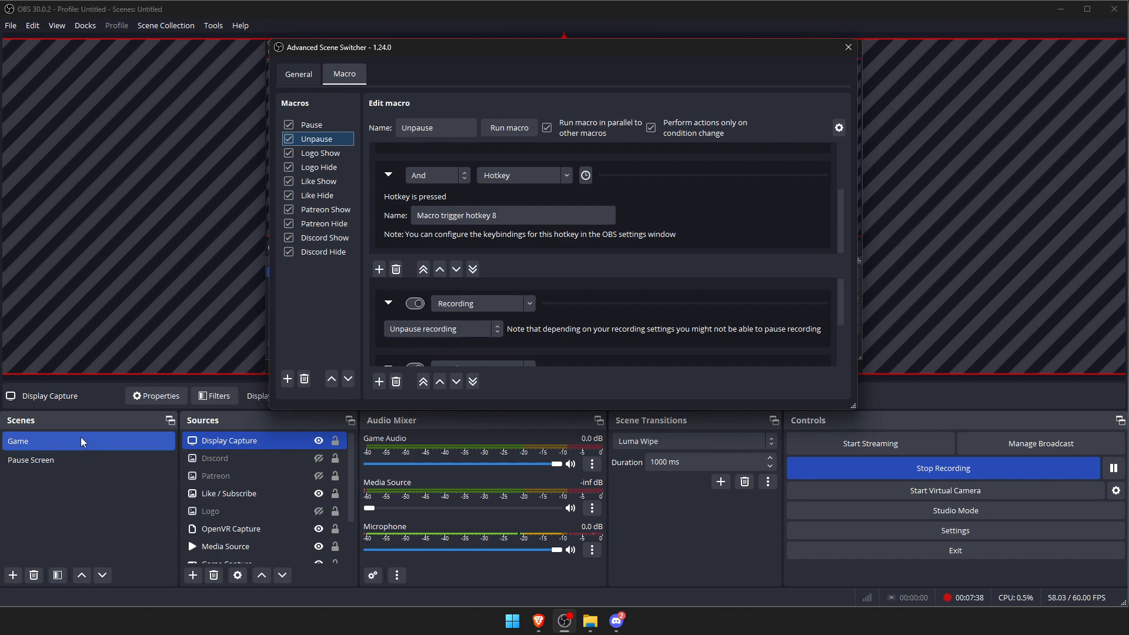
{"action": "scroll", "coordinate": [563, 312], "scroll_direction": "down", "scroll_amount": 2}
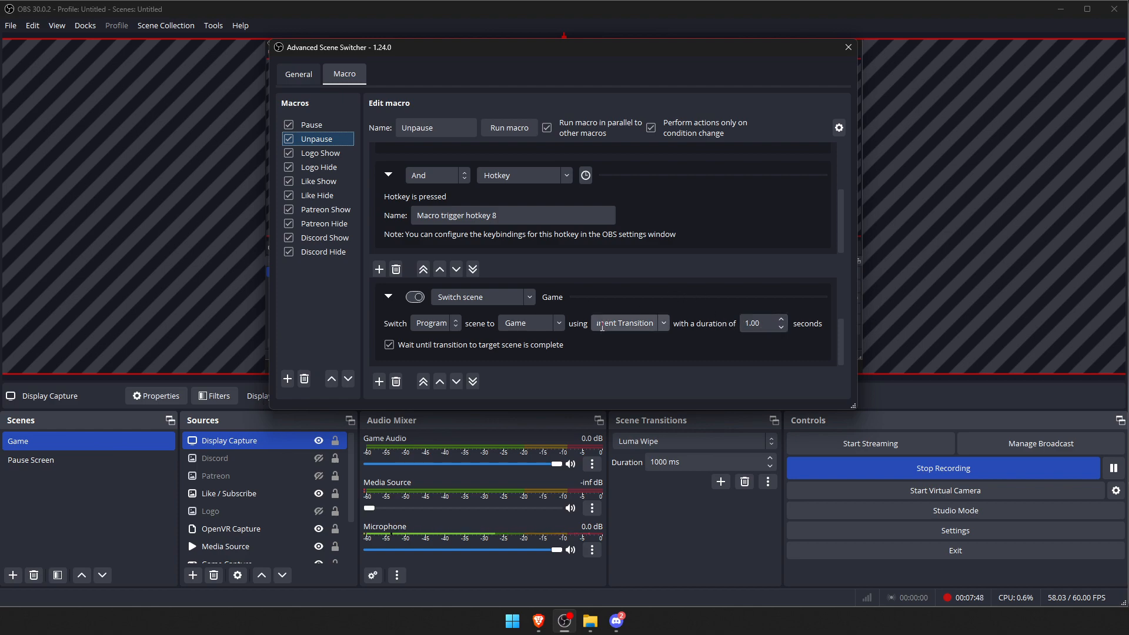
{"action": "scroll", "coordinate": [603, 327], "scroll_direction": "down", "scroll_amount": 2}
{"action": "scroll", "coordinate": [586, 217], "scroll_direction": "up", "scroll_amount": 2}
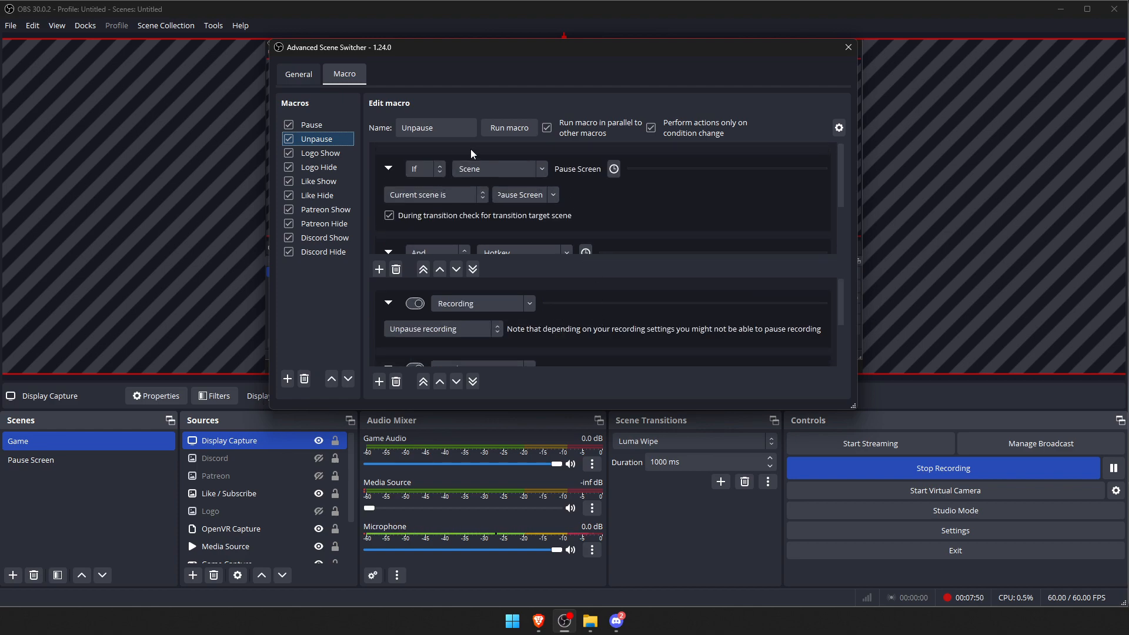
Compare the Pause macro's conditions and actions with those of the Unpause macro
{"action": "left_click", "coordinate": [318, 125]}
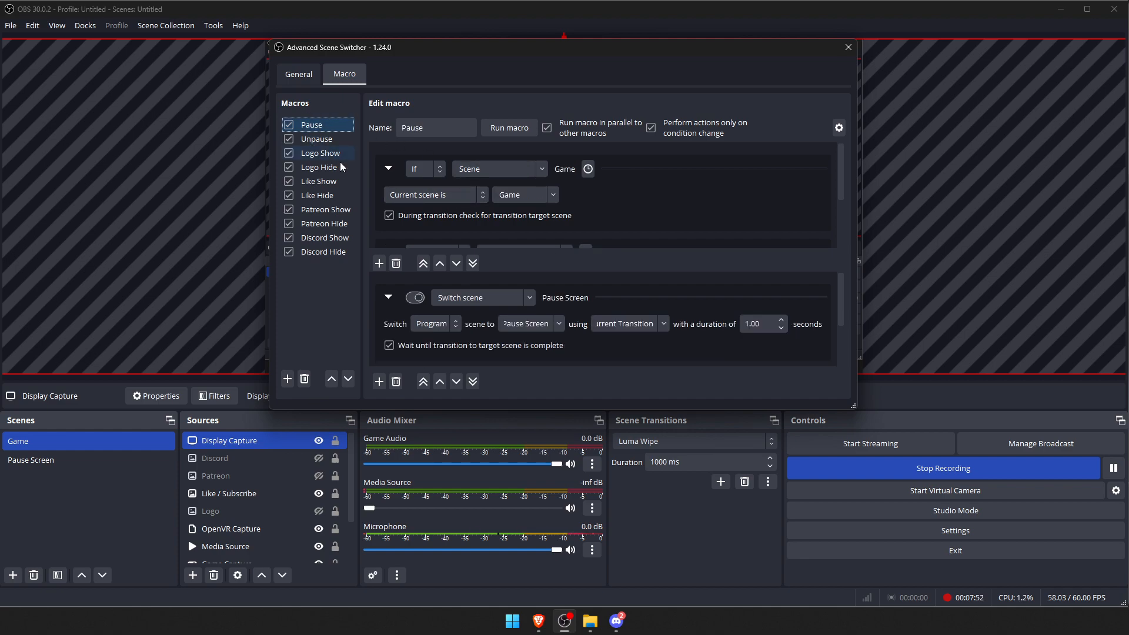
{"action": "scroll", "coordinate": [593, 187], "scroll_direction": "down", "scroll_amount": 2}
{"action": "scroll", "coordinate": [600, 177], "scroll_direction": "up", "scroll_amount": 2}
{"action": "scroll", "coordinate": [617, 189], "scroll_direction": "down", "scroll_amount": 2}
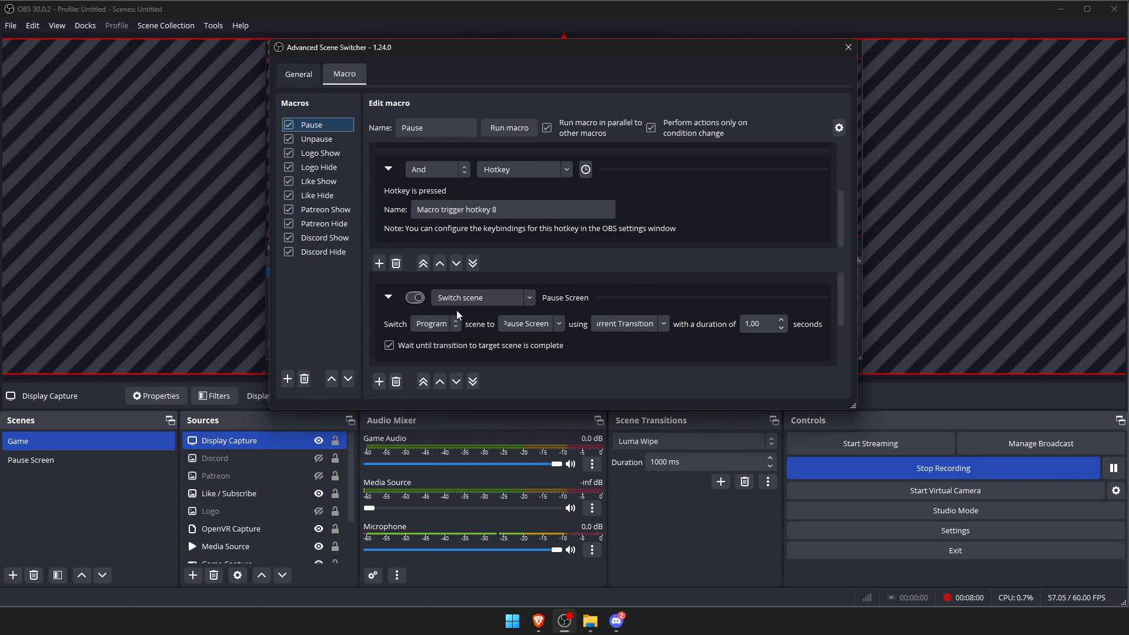
{"action": "scroll", "coordinate": [644, 312], "scroll_direction": "down", "scroll_amount": 2}
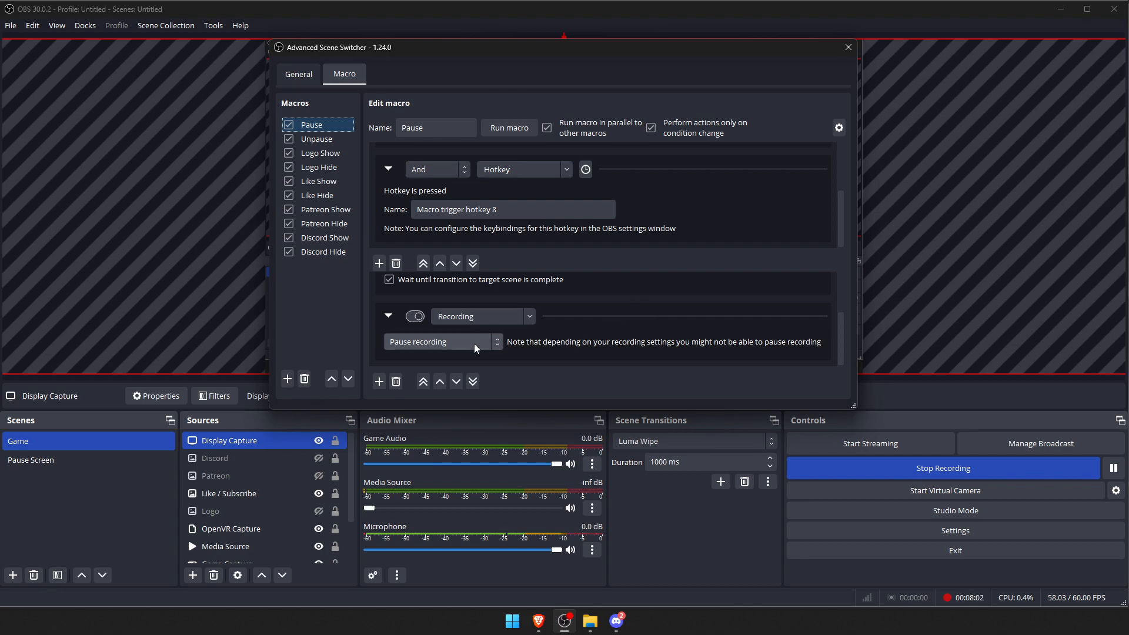
{"action": "left_click", "coordinate": [321, 141]}
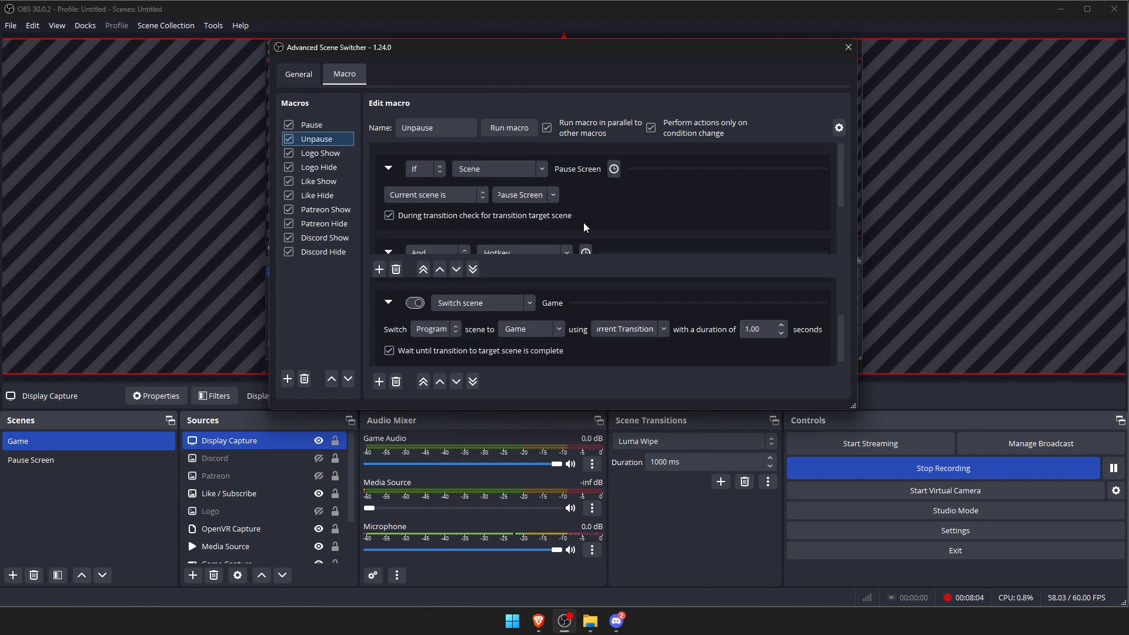
{"action": "scroll", "coordinate": [612, 196], "scroll_direction": "down", "scroll_amount": 2}
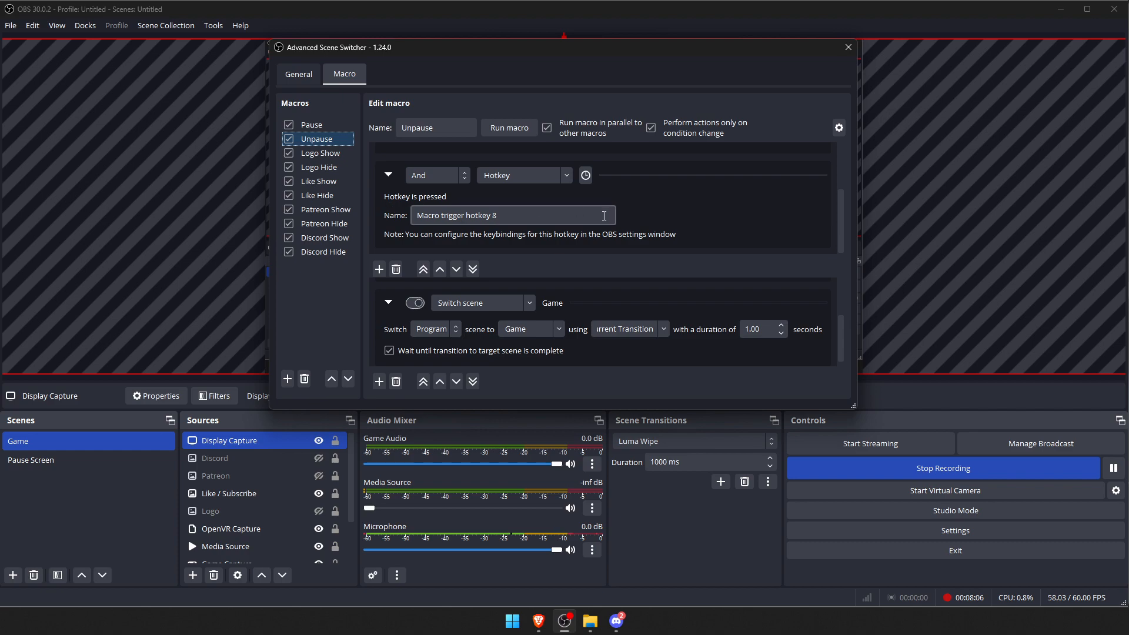
Review the Unpause macro's scene and hotkey conditions along with its unpause recording and switch scene actions
{"action": "scroll", "coordinate": [605, 215], "scroll_direction": "up", "scroll_amount": 1}
{"action": "scroll", "coordinate": [584, 317], "scroll_direction": "down", "scroll_amount": 2}
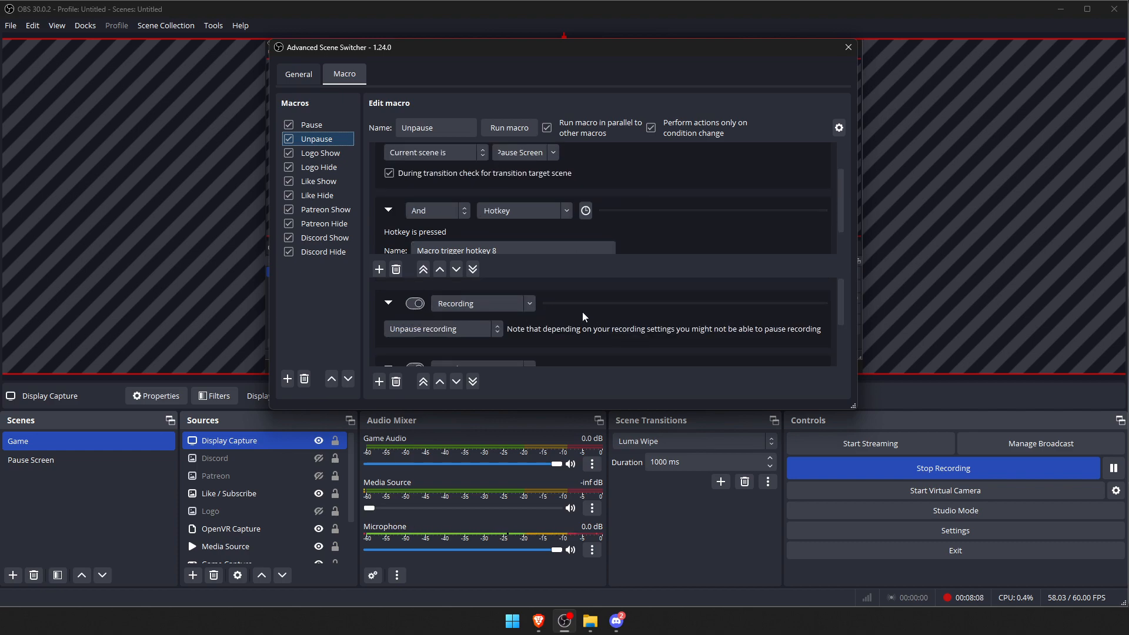
{"action": "scroll", "coordinate": [583, 314], "scroll_direction": "up", "scroll_amount": 2}
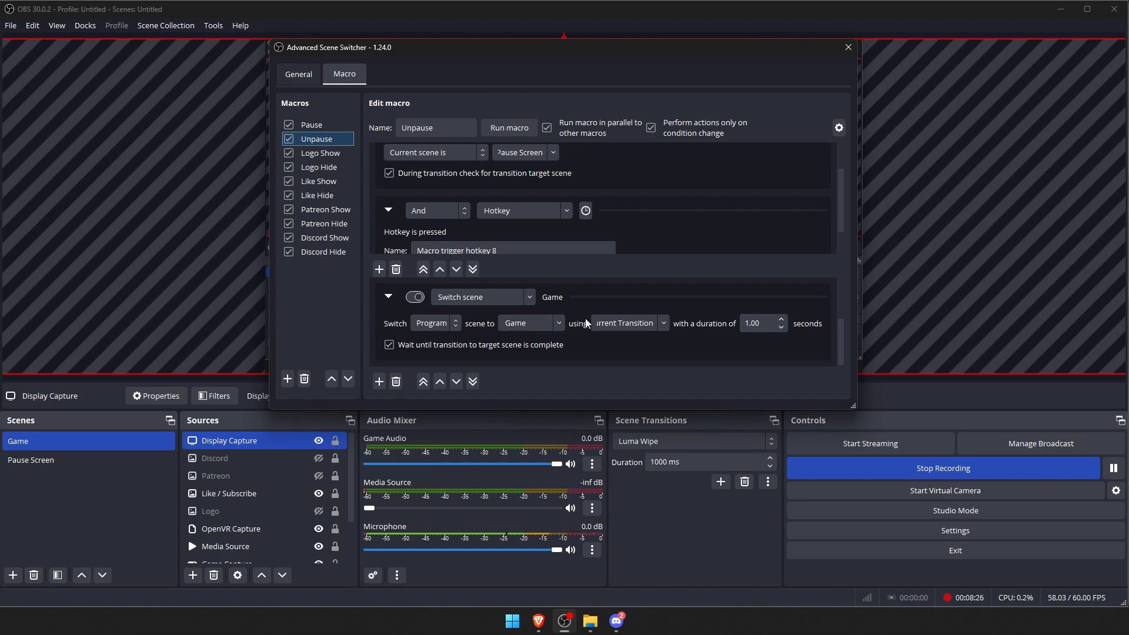
{"action": "scroll", "coordinate": [585, 318], "scroll_direction": "up", "scroll_amount": 2}
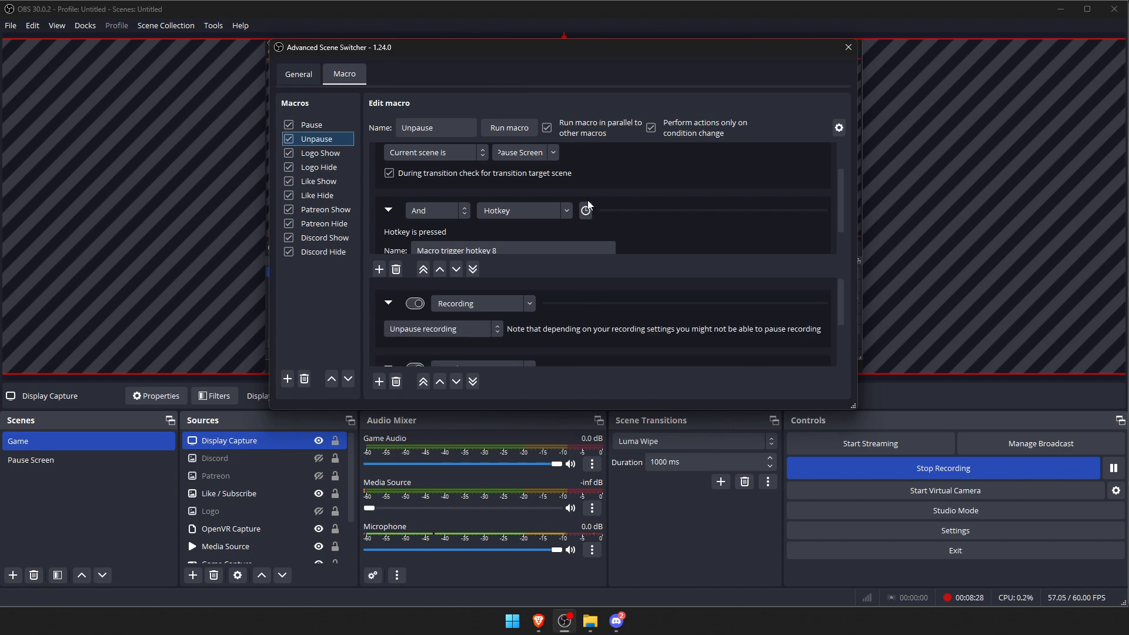
{"action": "scroll", "coordinate": [590, 204], "scroll_direction": "up", "scroll_amount": 2}
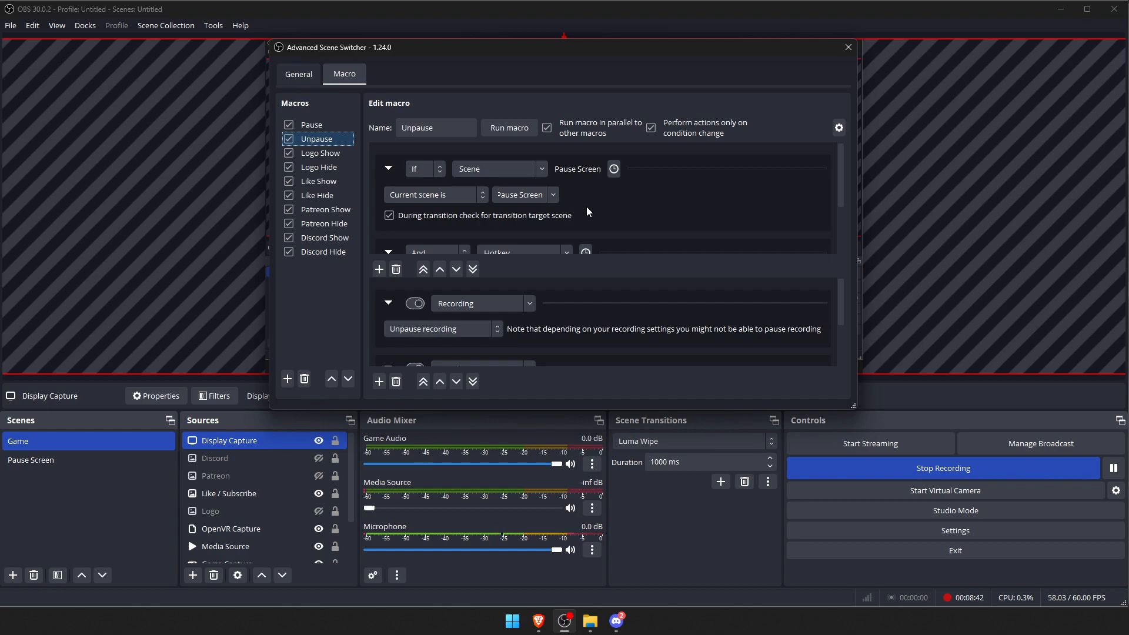
Close Discord and return to the Advanced Scene Switcher macro window
{"action": "left_click", "coordinate": [615, 626]}
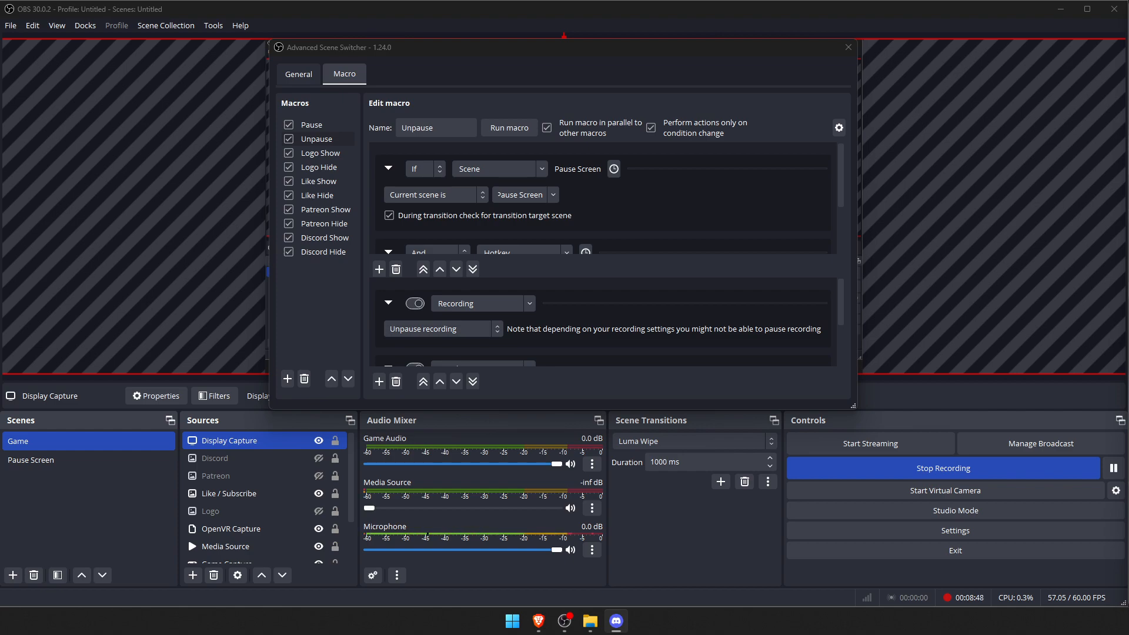
{"action": "key", "text": "alt+F4"}
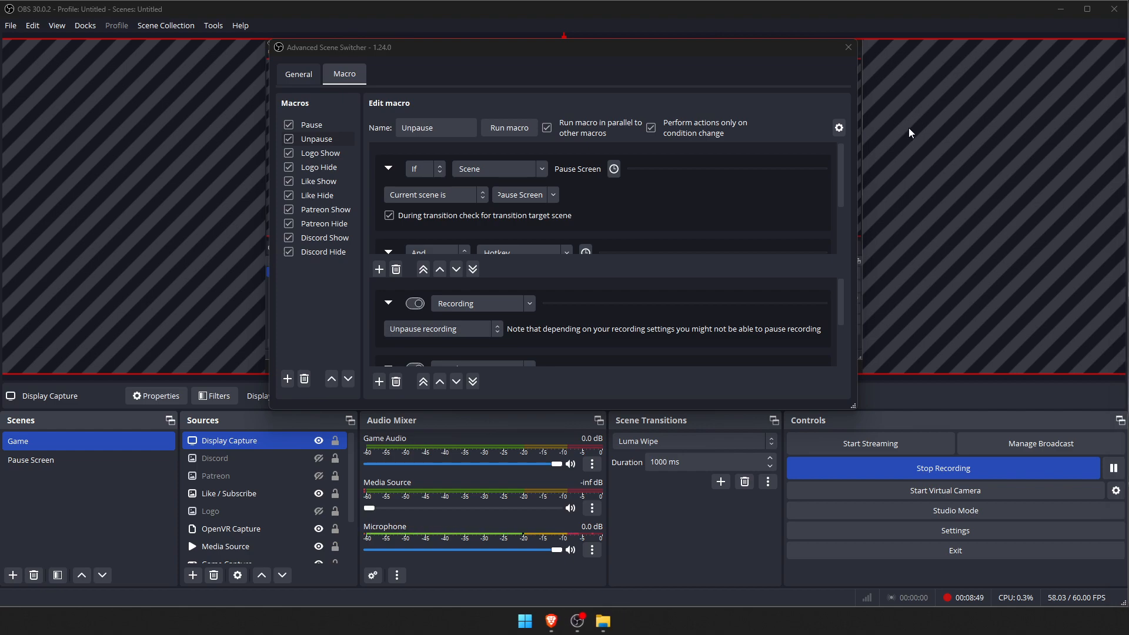
{"action": "left_click", "coordinate": [633, 50]}
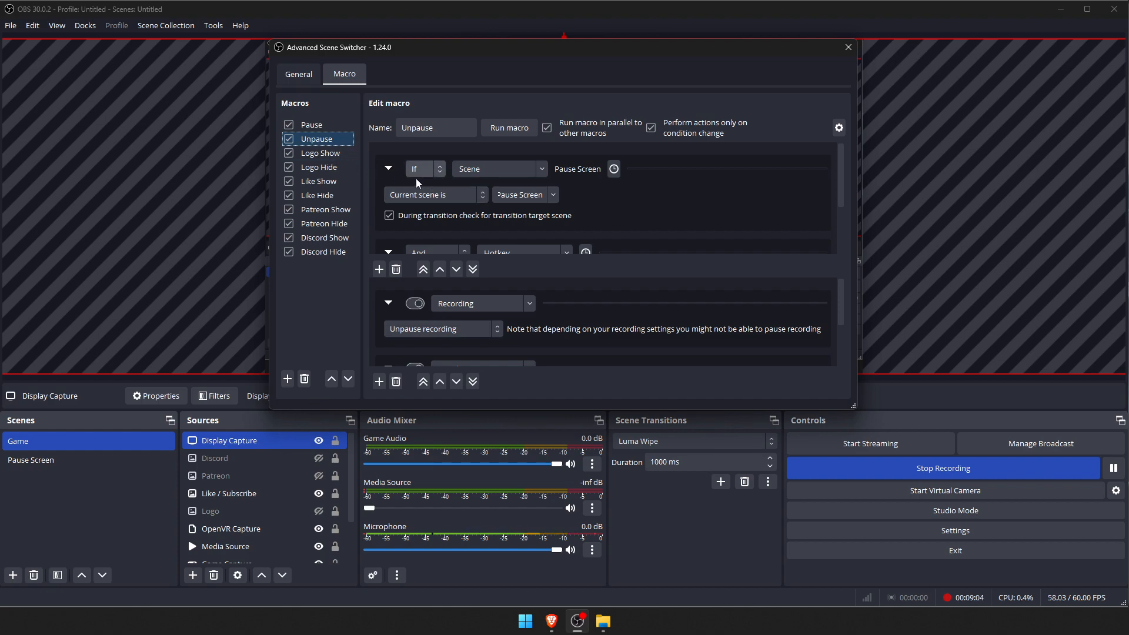
Open the Logo Show macro, look through the available action types and choose Logo as the source for its scene item visibility action
{"action": "left_click", "coordinate": [330, 155]}
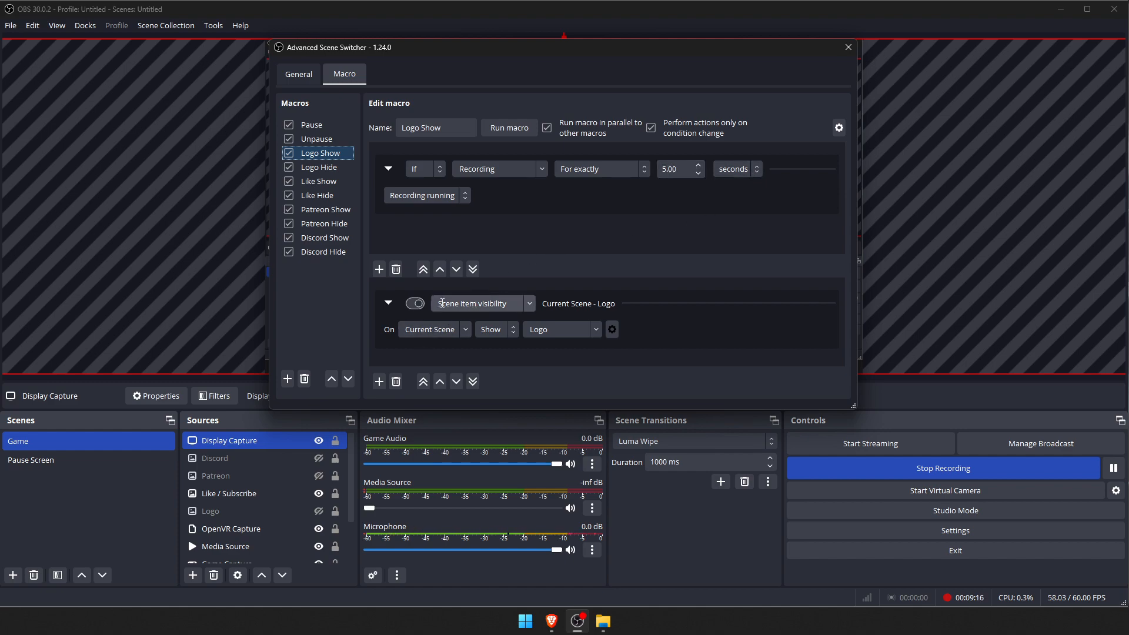
{"action": "left_click", "coordinate": [525, 302]}
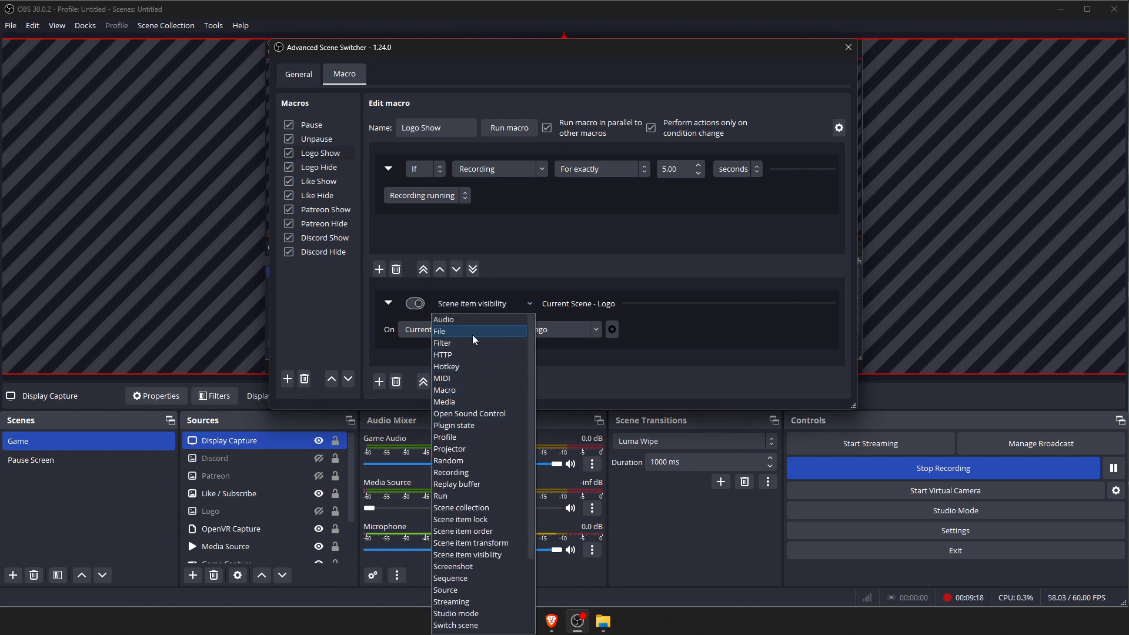
{"action": "scroll", "coordinate": [488, 461], "scroll_direction": "down", "scroll_amount": 3}
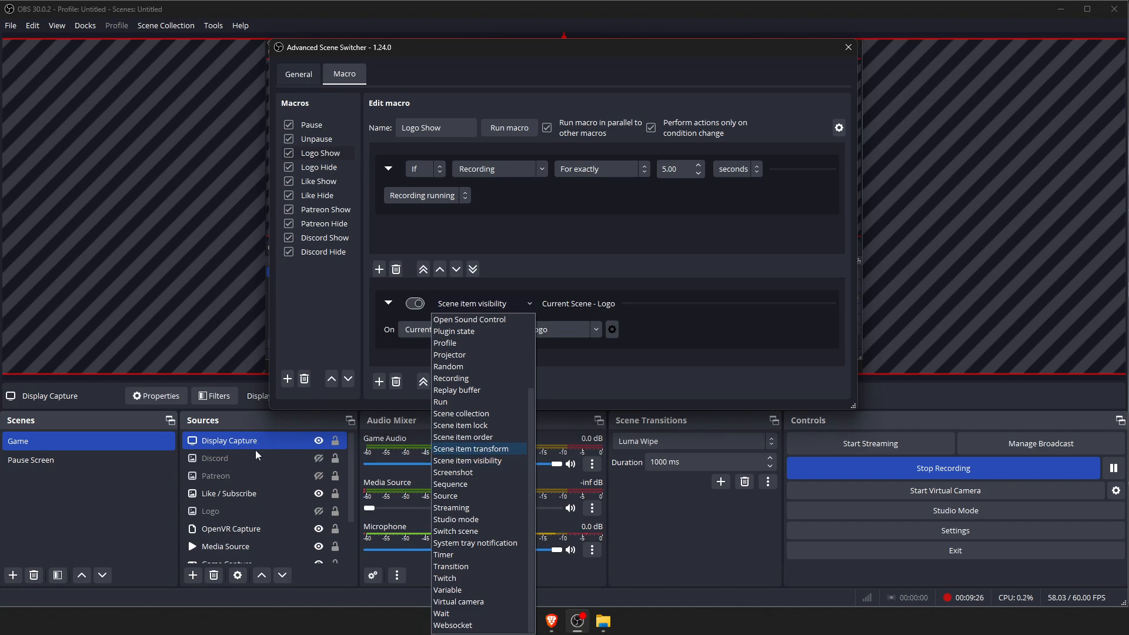
{"action": "left_click", "coordinate": [711, 334]}
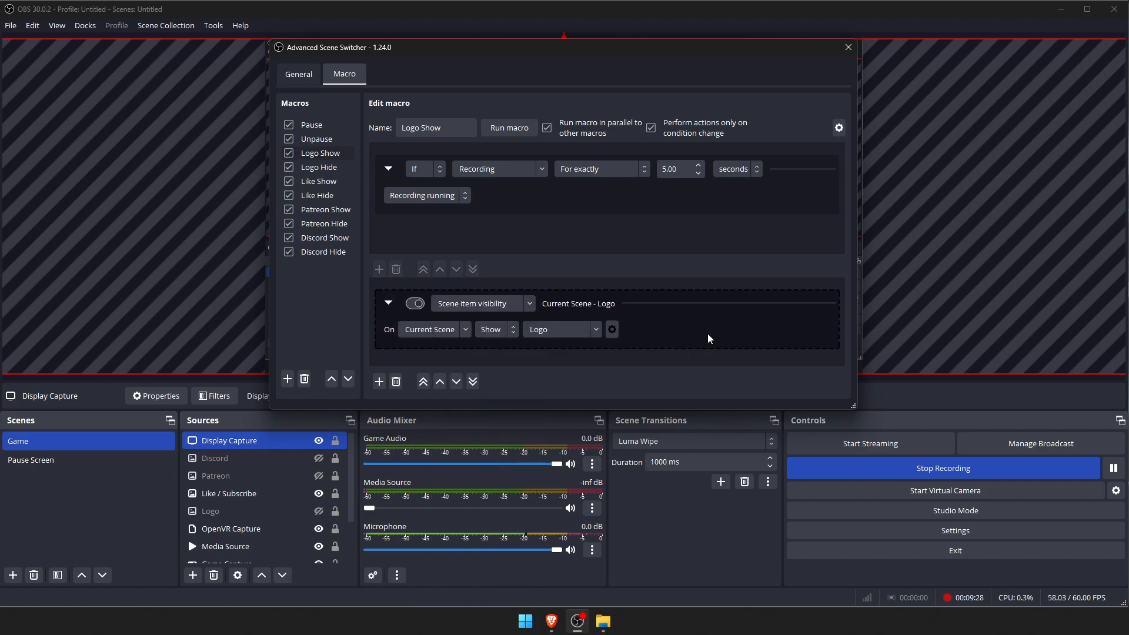
{"action": "left_click", "coordinate": [594, 331]}
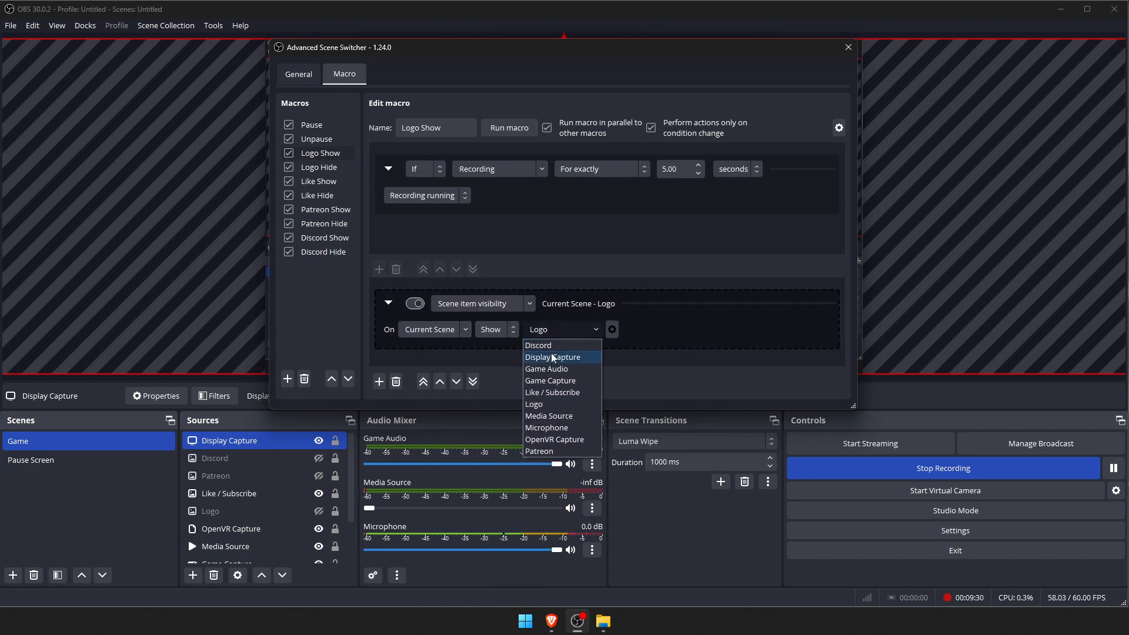
{"action": "left_click", "coordinate": [544, 405]}
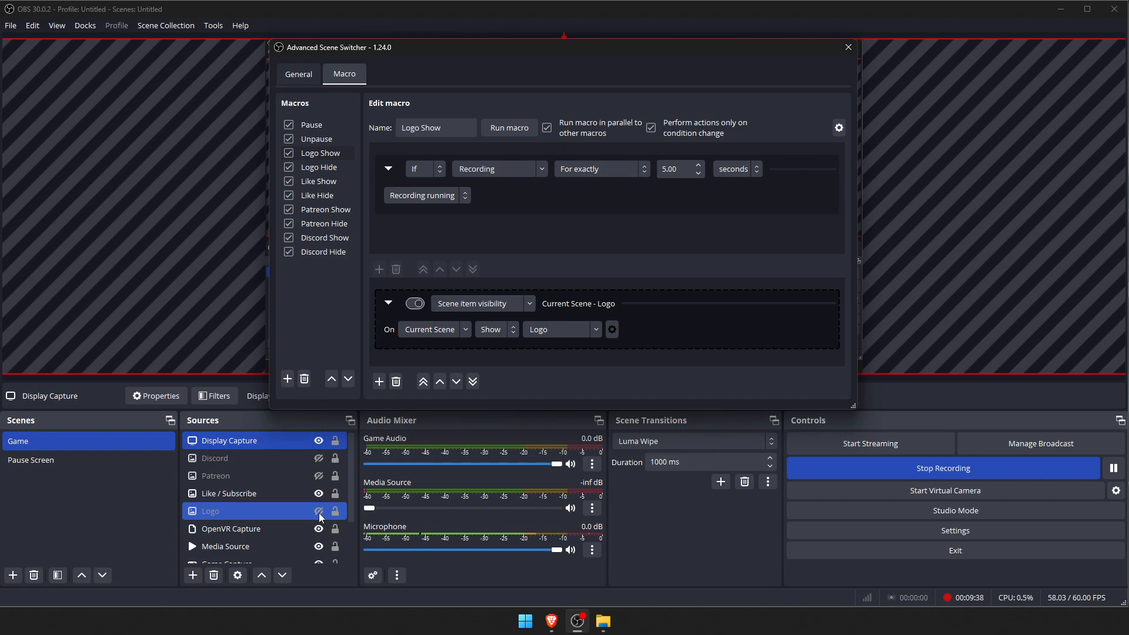
Compare the recording duration and visibility action of the Logo Hide macro with those of Logo Show
{"action": "left_click", "coordinate": [325, 167]}
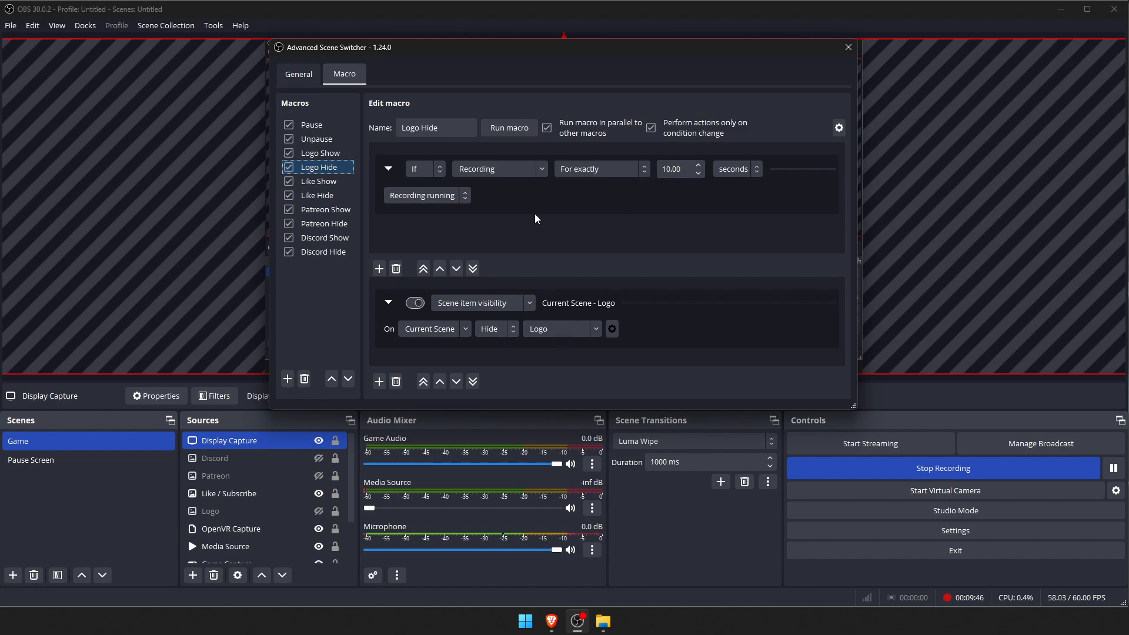
{"action": "left_click", "coordinate": [324, 153]}
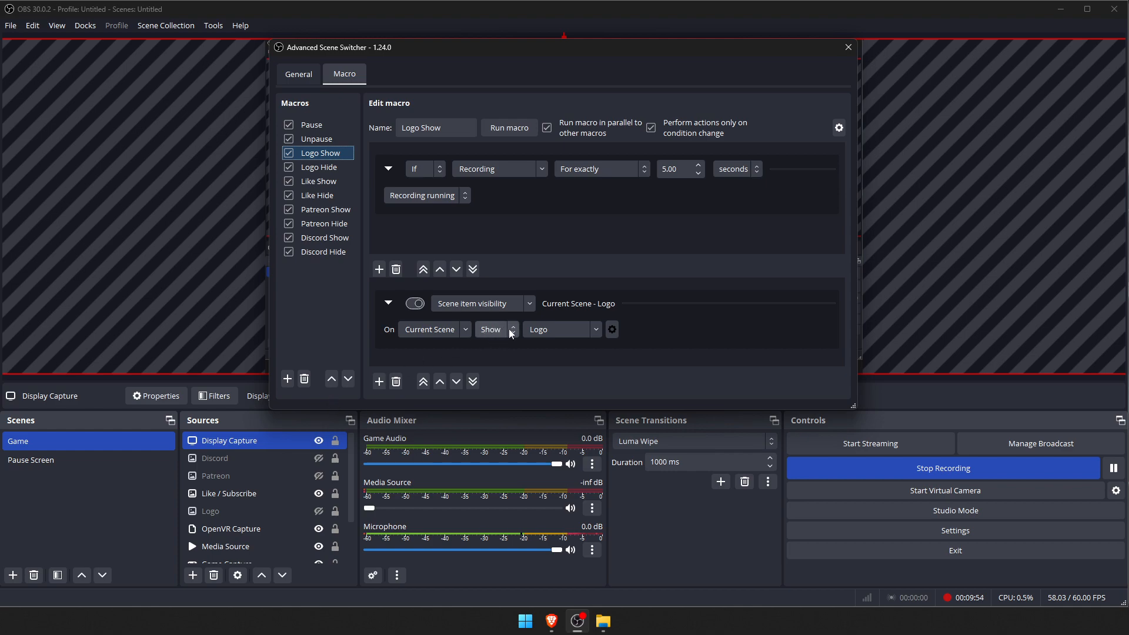
{"action": "left_click", "coordinate": [318, 167]}
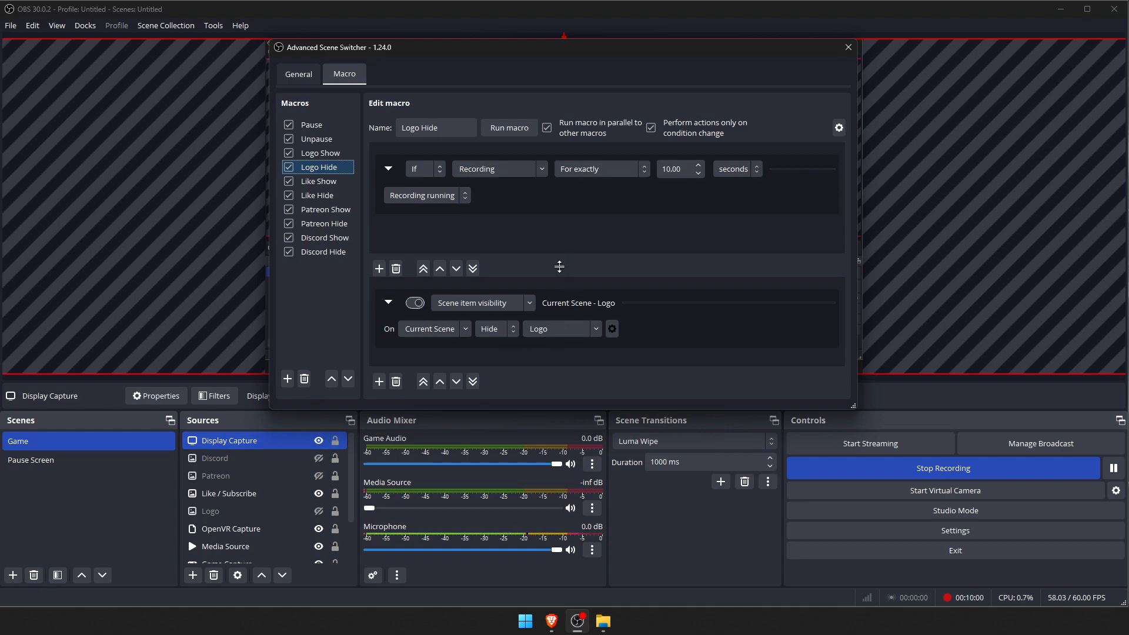
Check where the Logo source's show and hide transitions are set, and return to the Logo Hide macro
{"action": "right_click", "coordinate": [239, 510]}
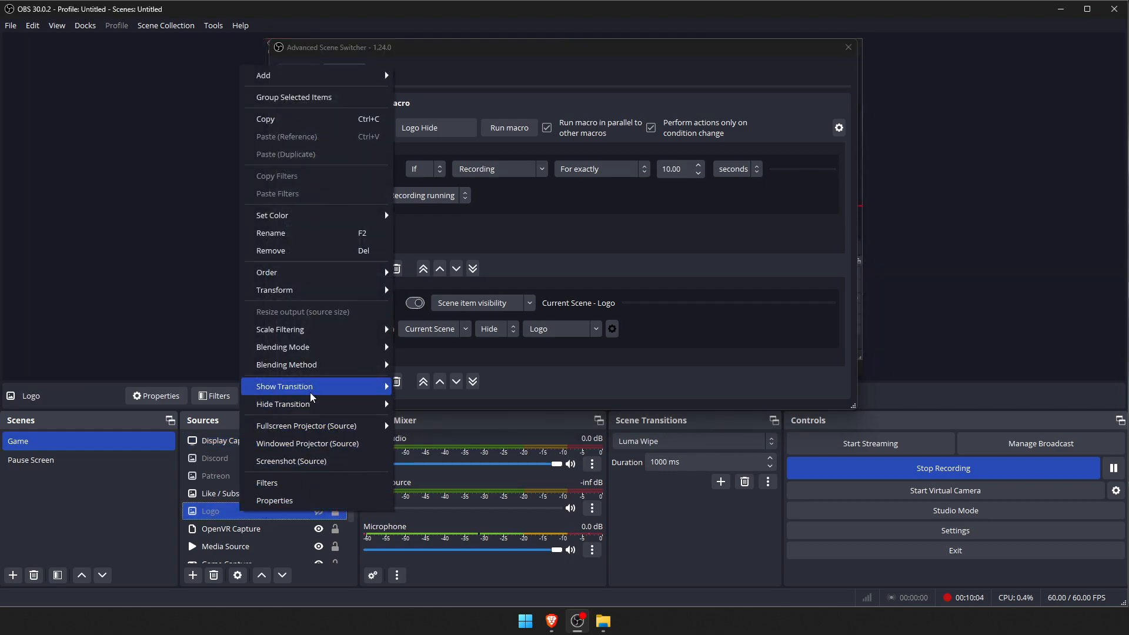
{"action": "mouse_move", "coordinate": [315, 391]}
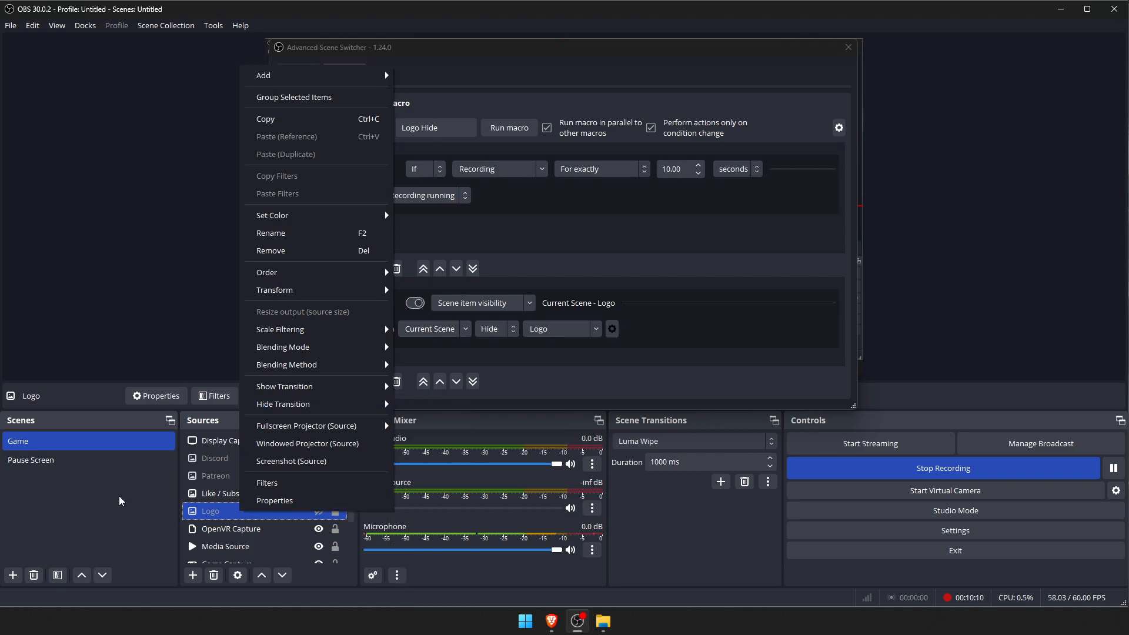
{"action": "left_click", "coordinate": [136, 493]}
{"action": "left_click", "coordinate": [469, 354]}
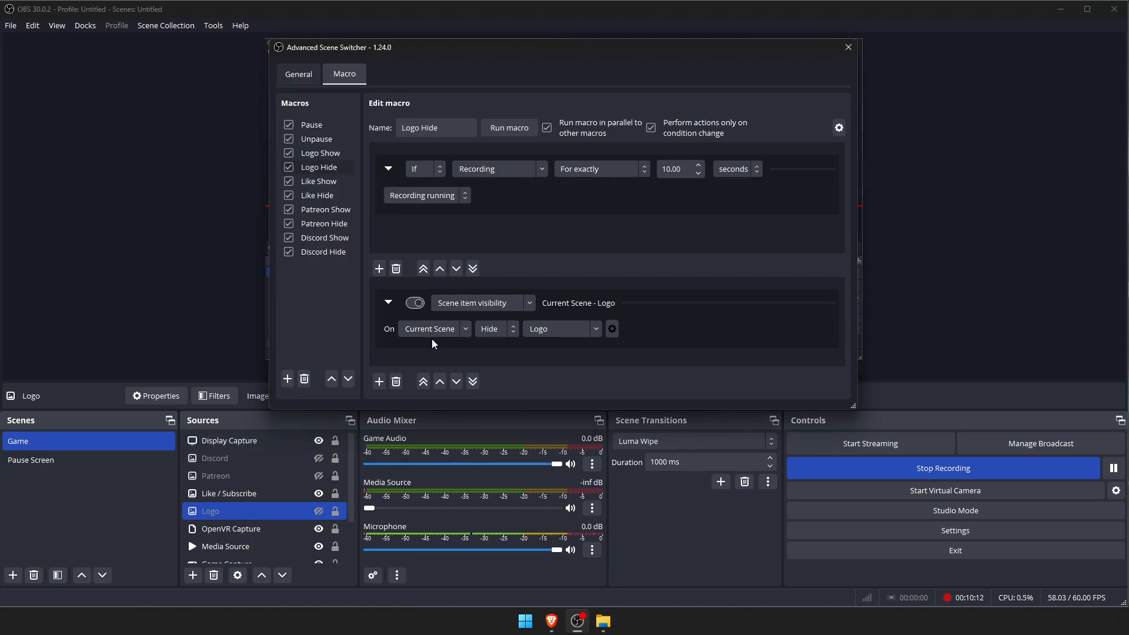
Compare the Like Show macro's timed scene condition with the Logo Show macro's exact recording duration condition
{"action": "left_click", "coordinate": [330, 181]}
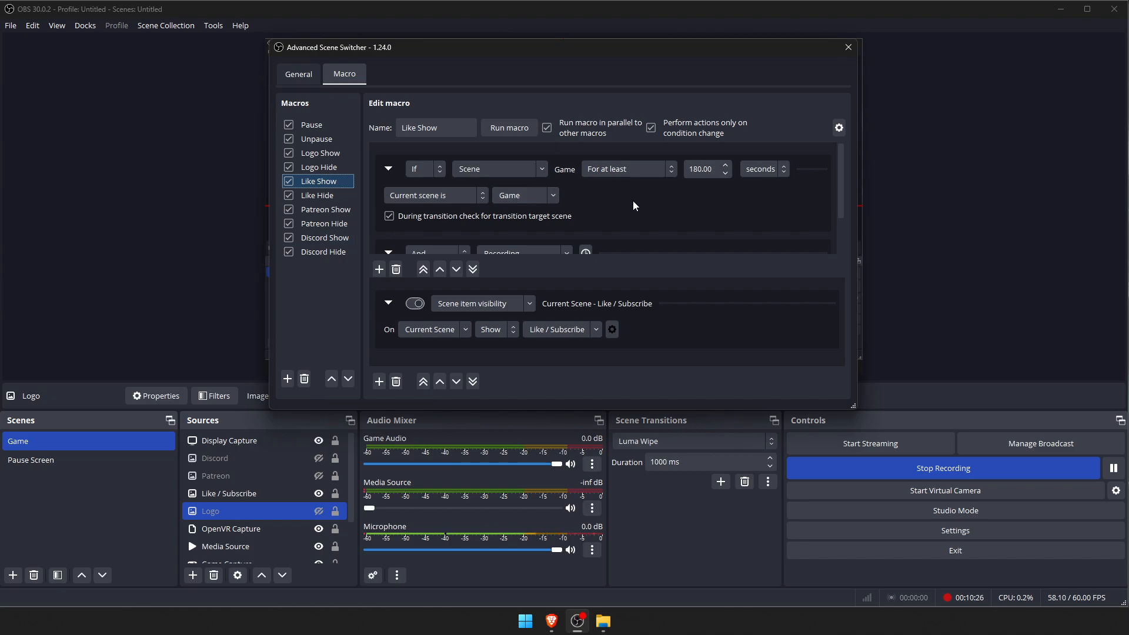
{"action": "scroll", "coordinate": [644, 215], "scroll_direction": "down", "scroll_amount": 1}
{"action": "scroll", "coordinate": [637, 210], "scroll_direction": "up", "scroll_amount": 1}
{"action": "left_click", "coordinate": [327, 155]}
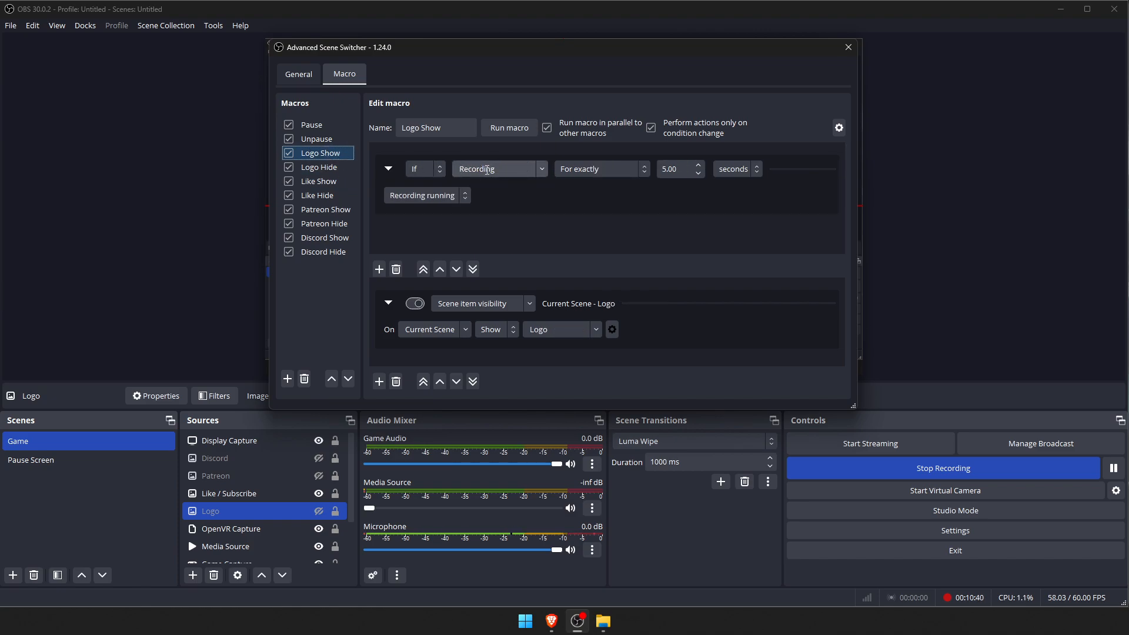
{"action": "left_click", "coordinate": [678, 170]}
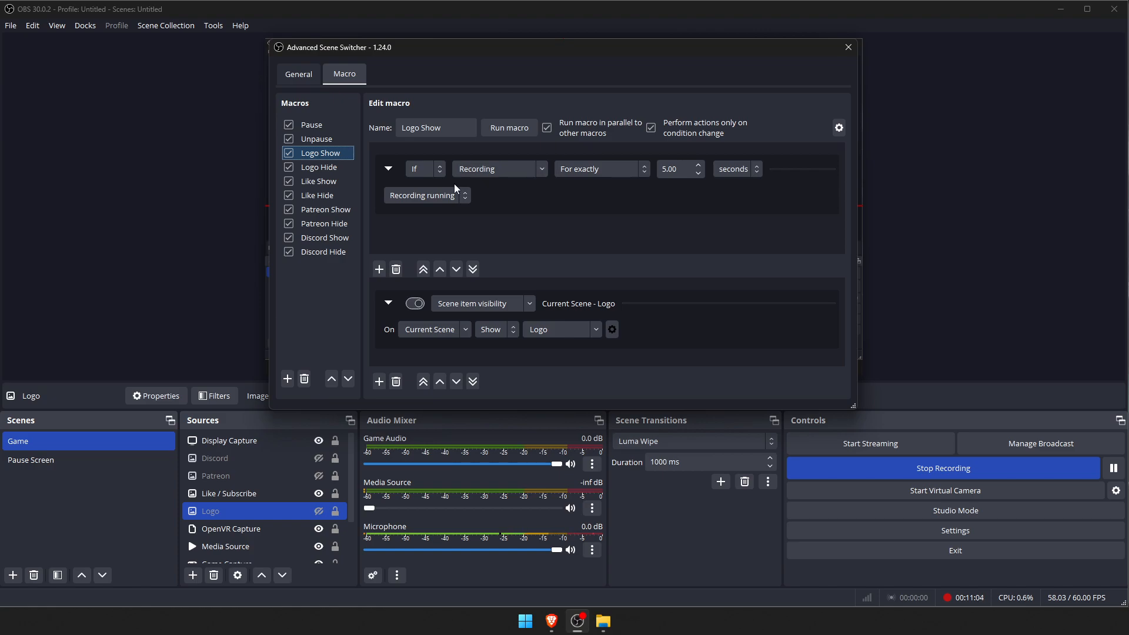
Review the Like Show macro's conditions and show action, and check the scene duration in the Like Hide macro
{"action": "left_click", "coordinate": [325, 183]}
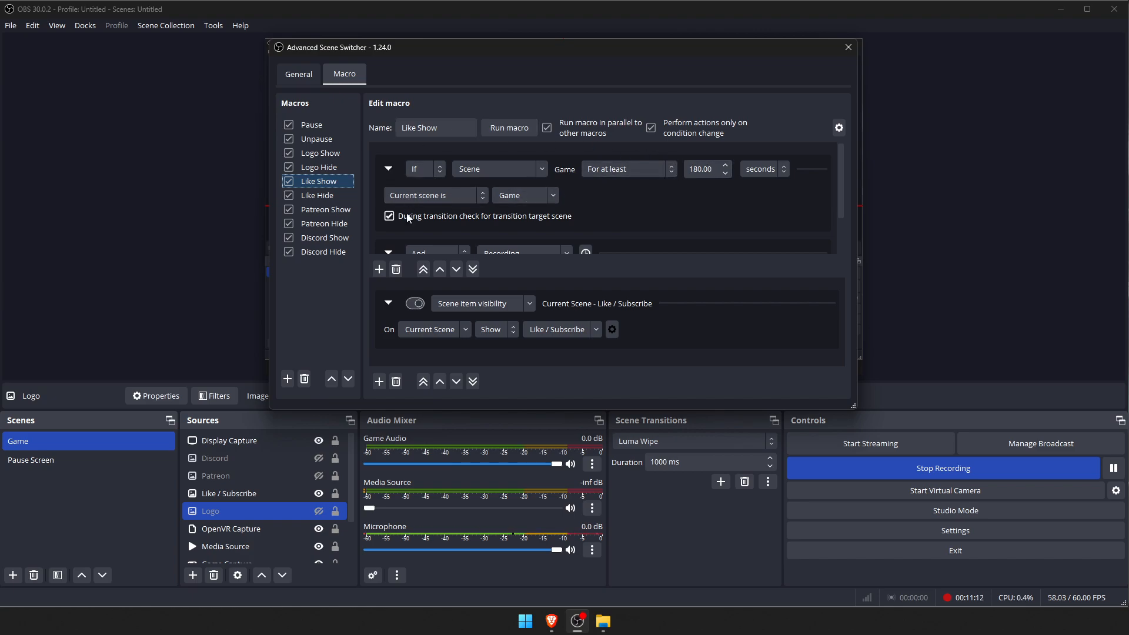
{"action": "scroll", "coordinate": [584, 211], "scroll_direction": "down", "scroll_amount": 2}
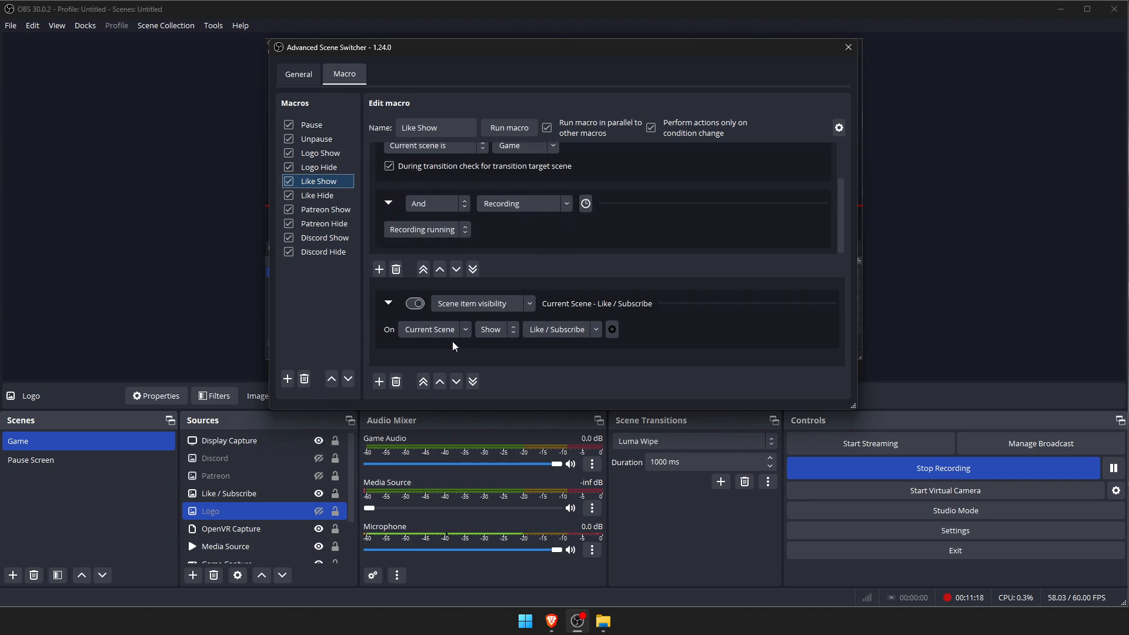
{"action": "left_click", "coordinate": [330, 198]}
{"action": "left_click", "coordinate": [703, 169]}
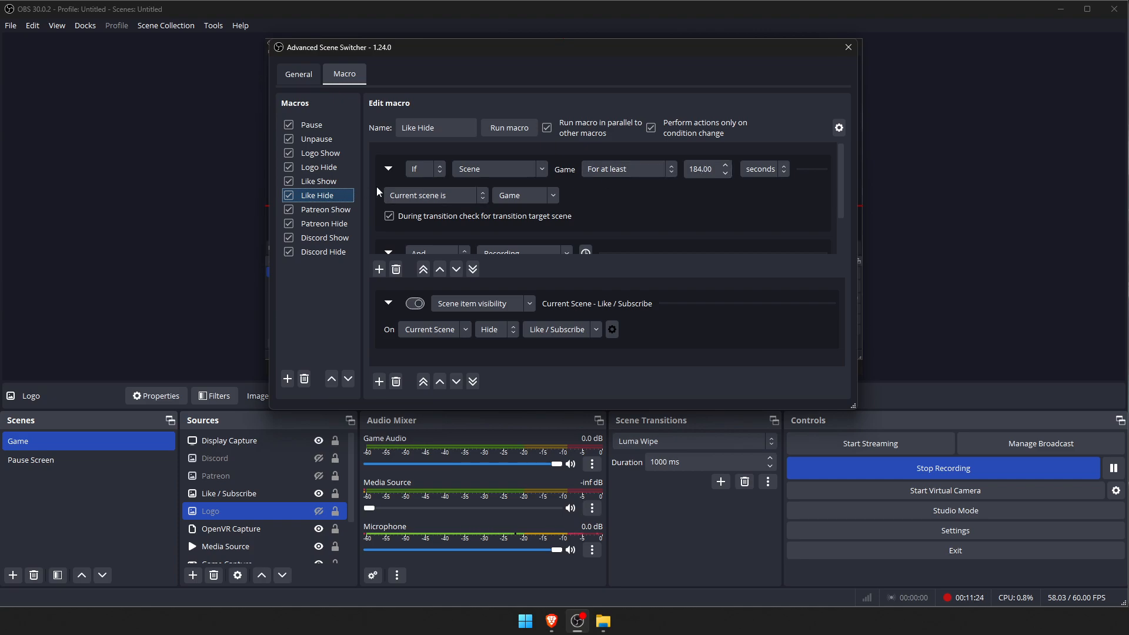
Compare the Like Show and Like Hide macros' scene durations, recording conditions and Like / Subscribe visibility actions
{"action": "left_click", "coordinate": [338, 182]}
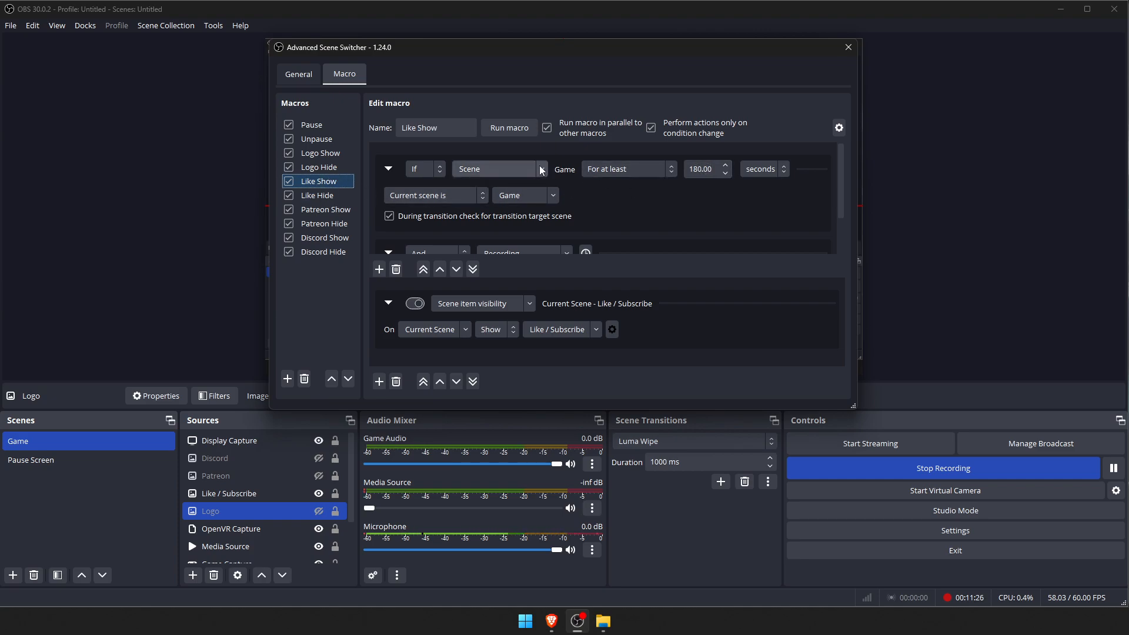
{"action": "left_click", "coordinate": [693, 168]}
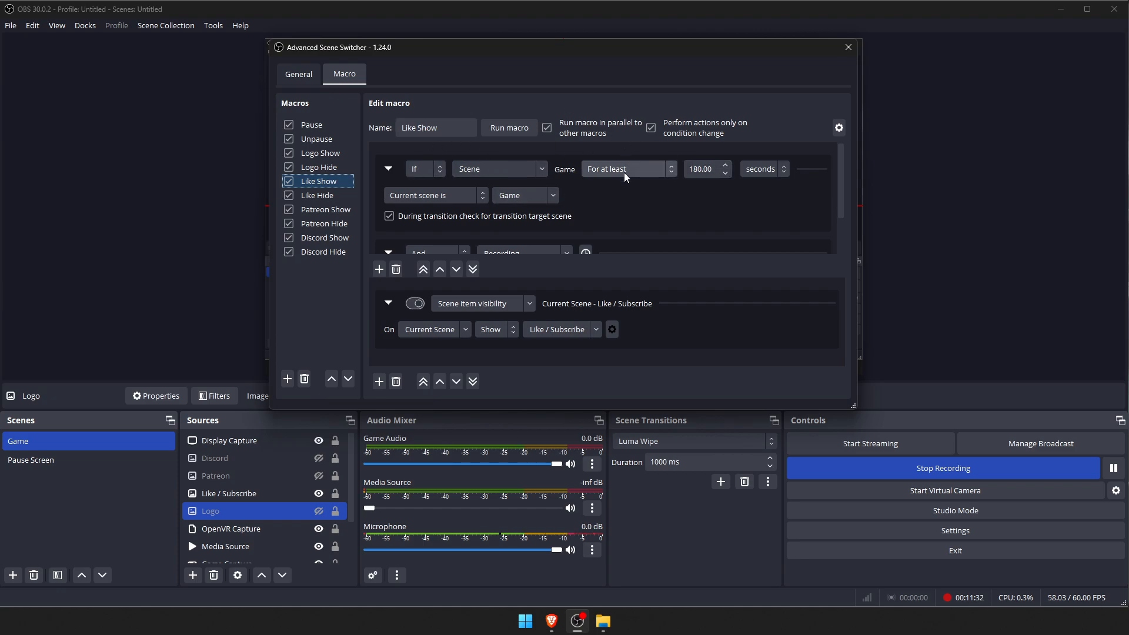
{"action": "scroll", "coordinate": [610, 189], "scroll_direction": "down", "scroll_amount": 1}
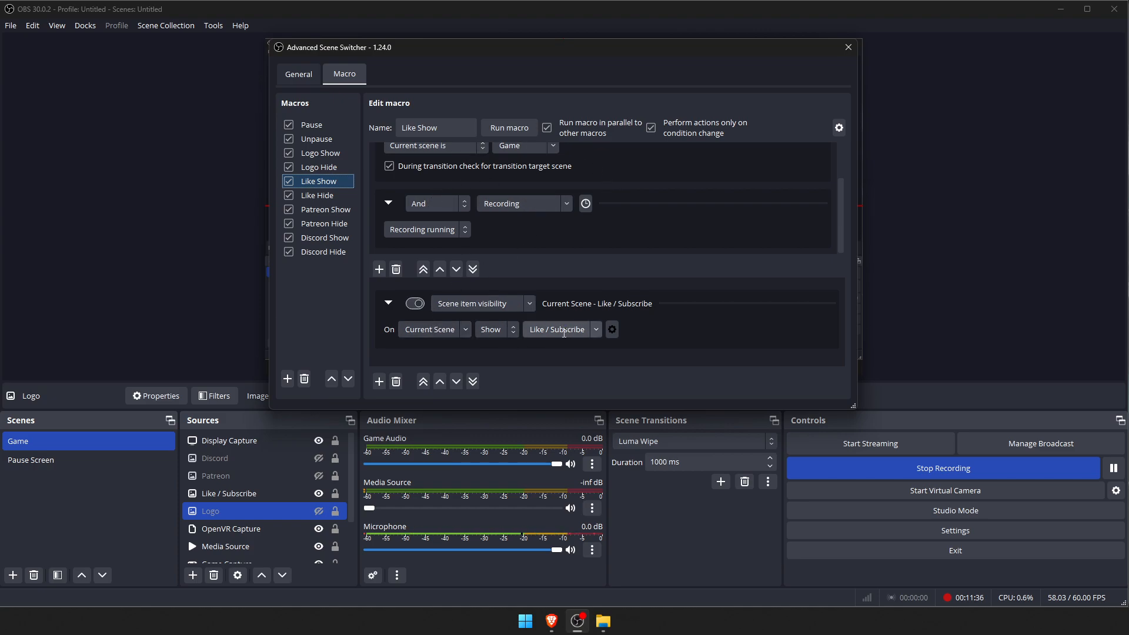
{"action": "left_click", "coordinate": [327, 195]}
{"action": "scroll", "coordinate": [575, 200], "scroll_direction": "down", "scroll_amount": 1}
{"action": "scroll", "coordinate": [600, 182], "scroll_direction": "up", "scroll_amount": 1}
{"action": "scroll", "coordinate": [641, 179], "scroll_direction": "down", "scroll_amount": 1}
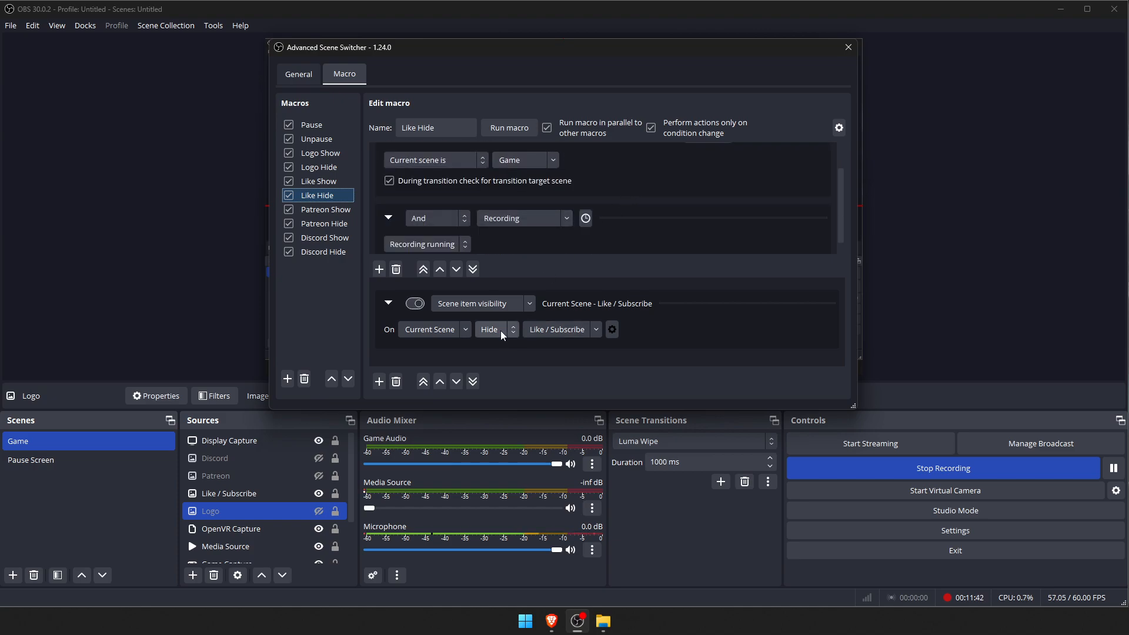
Look through the Patreon and Discord show and hide macros and return to the Like Show macro
{"action": "left_click", "coordinate": [324, 210]}
{"action": "scroll", "coordinate": [594, 226], "scroll_direction": "up", "scroll_amount": 1}
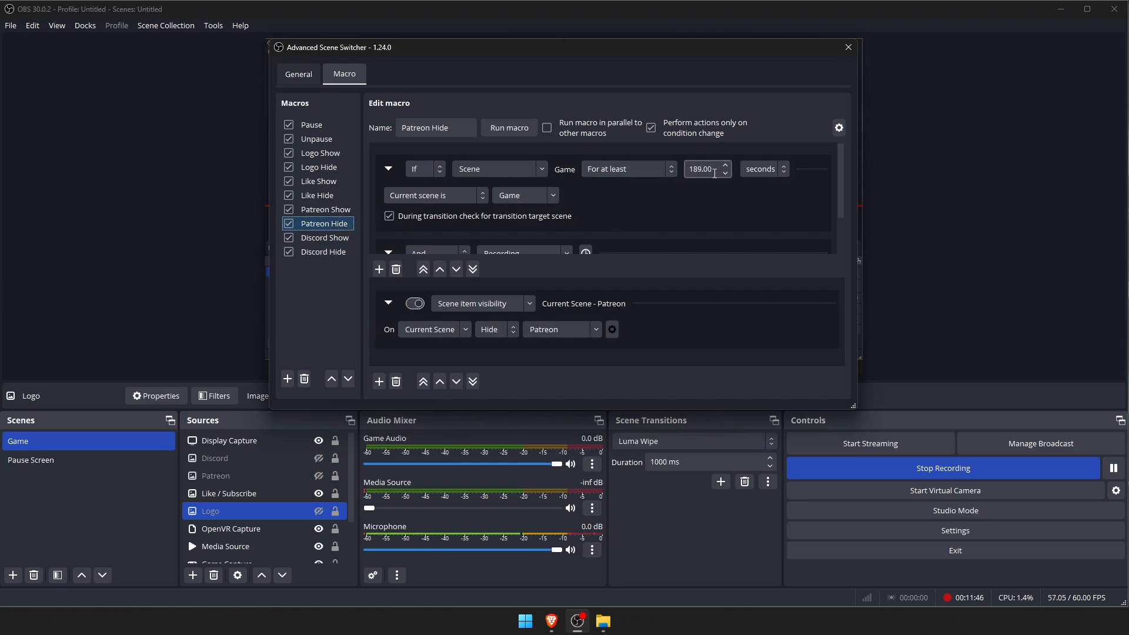
{"action": "left_click", "coordinate": [323, 238]}
{"action": "left_click", "coordinate": [324, 252]}
{"action": "left_click", "coordinate": [306, 180]}
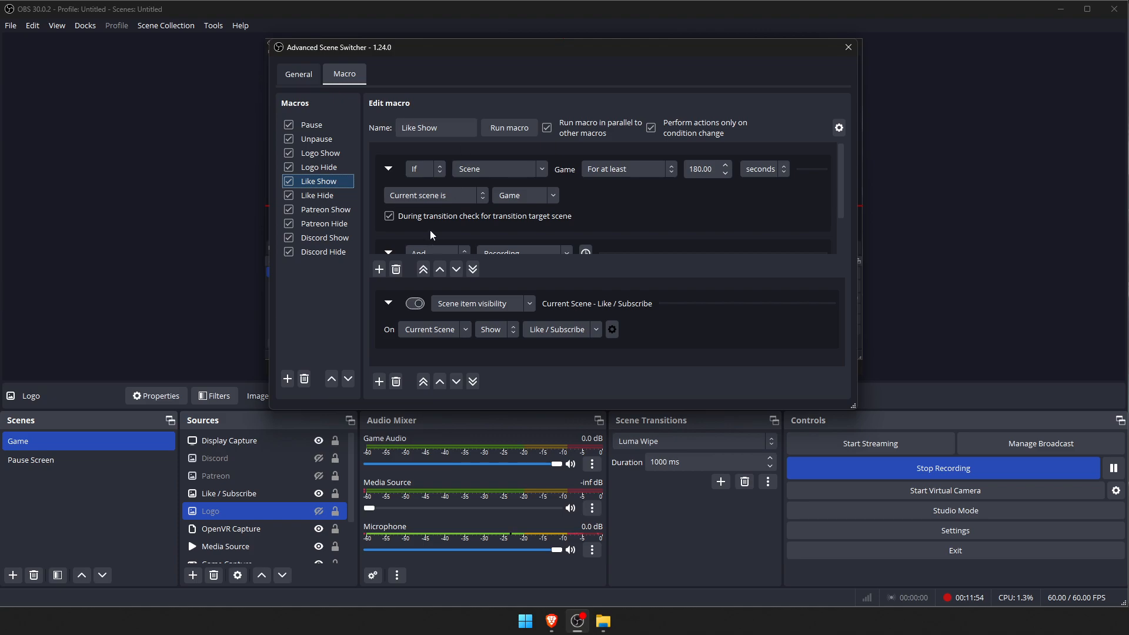
Recheck the Pause macro's hotkey condition and its actions, and compare them with the Unpause macro's scene condition and switch scene action
{"action": "left_click", "coordinate": [311, 125]}
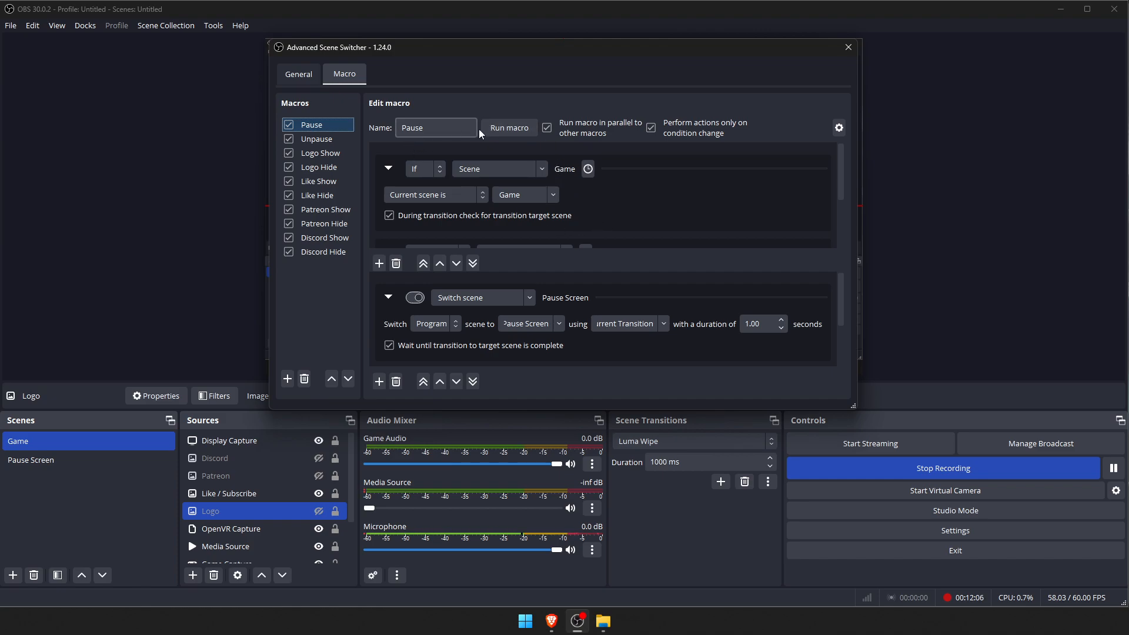
{"action": "scroll", "coordinate": [510, 167], "scroll_direction": "down", "scroll_amount": 2}
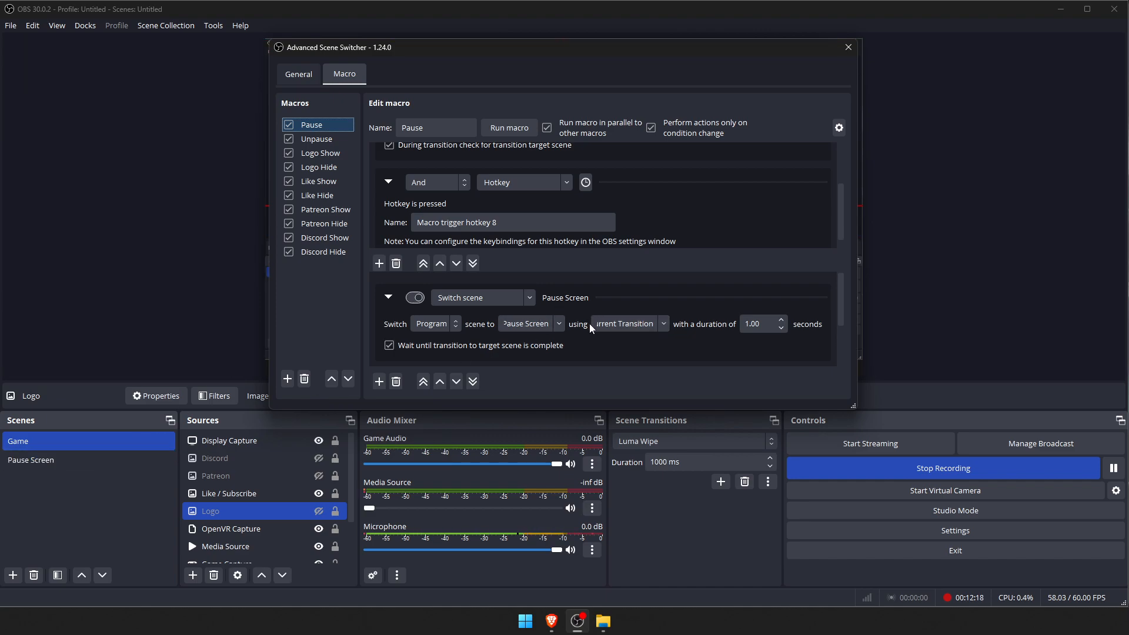
{"action": "scroll", "coordinate": [590, 324], "scroll_direction": "down", "scroll_amount": 2}
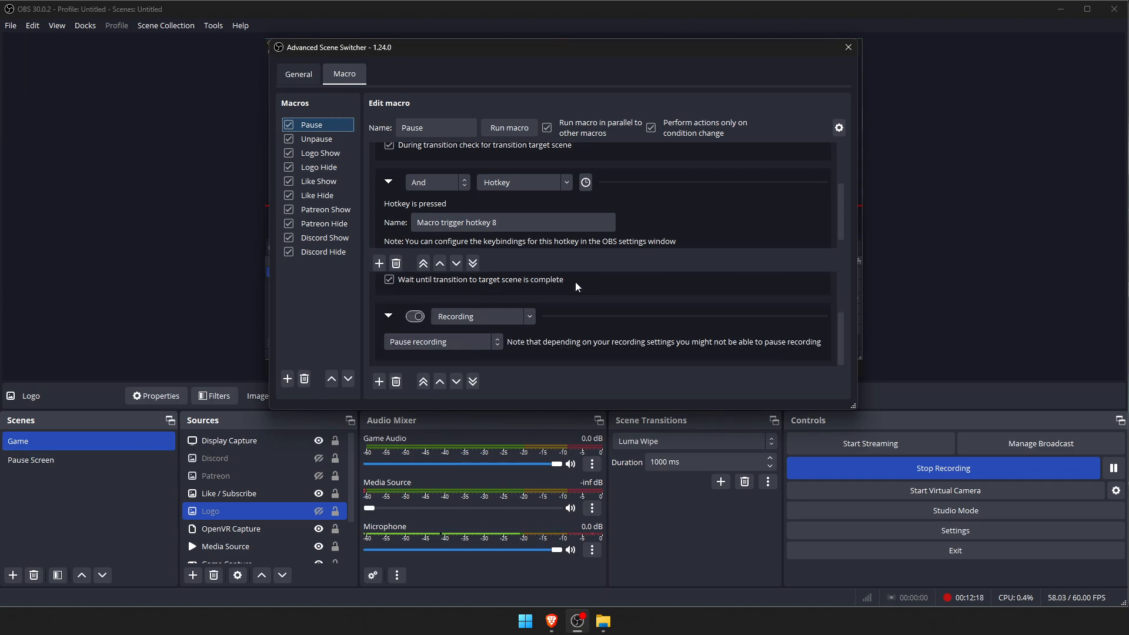
{"action": "left_click", "coordinate": [314, 140]}
{"action": "scroll", "coordinate": [521, 217], "scroll_direction": "up", "scroll_amount": 2}
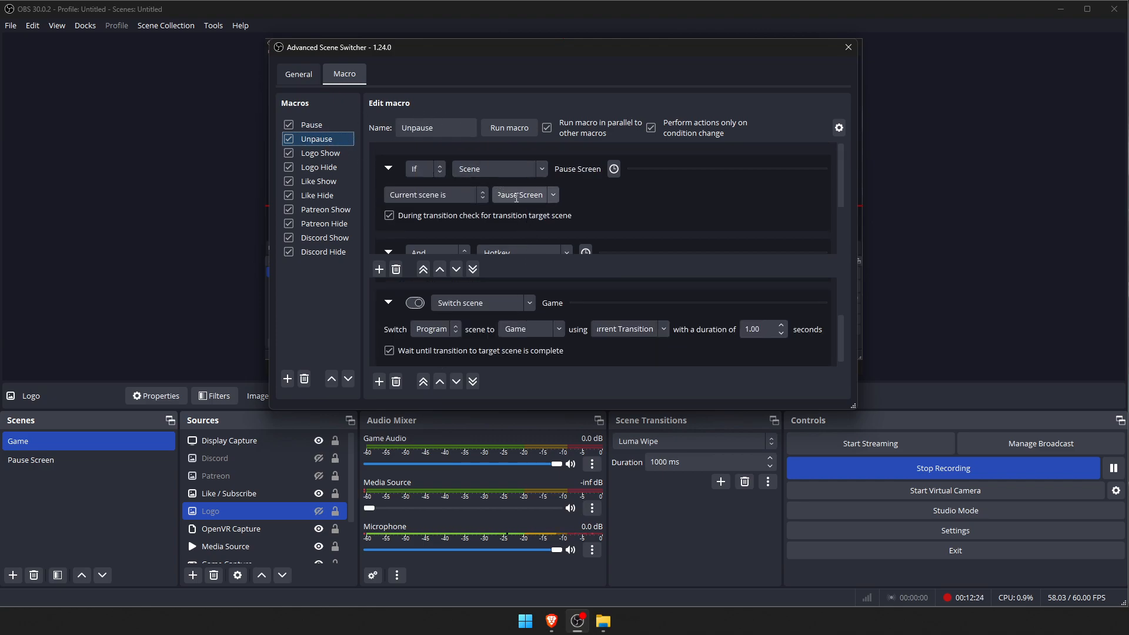
Review the Unpause macro's hotkey condition and its actions for unpausing the recording and switching to the Game scene
{"action": "scroll", "coordinate": [519, 186], "scroll_direction": "down", "scroll_amount": 2}
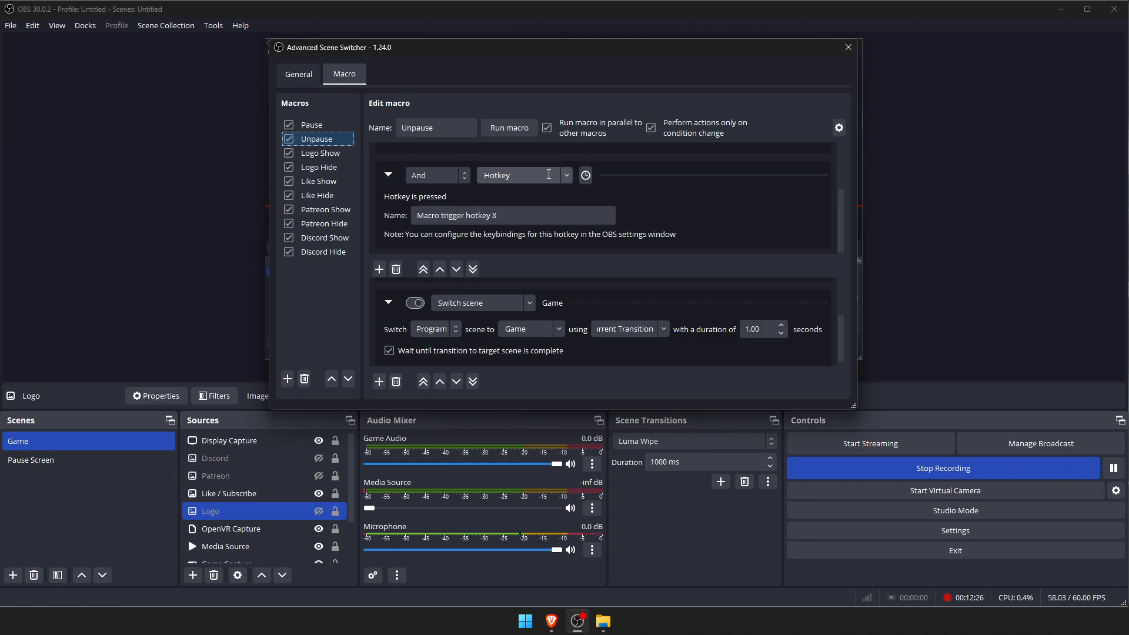
{"action": "scroll", "coordinate": [608, 290], "scroll_direction": "down", "scroll_amount": 1}
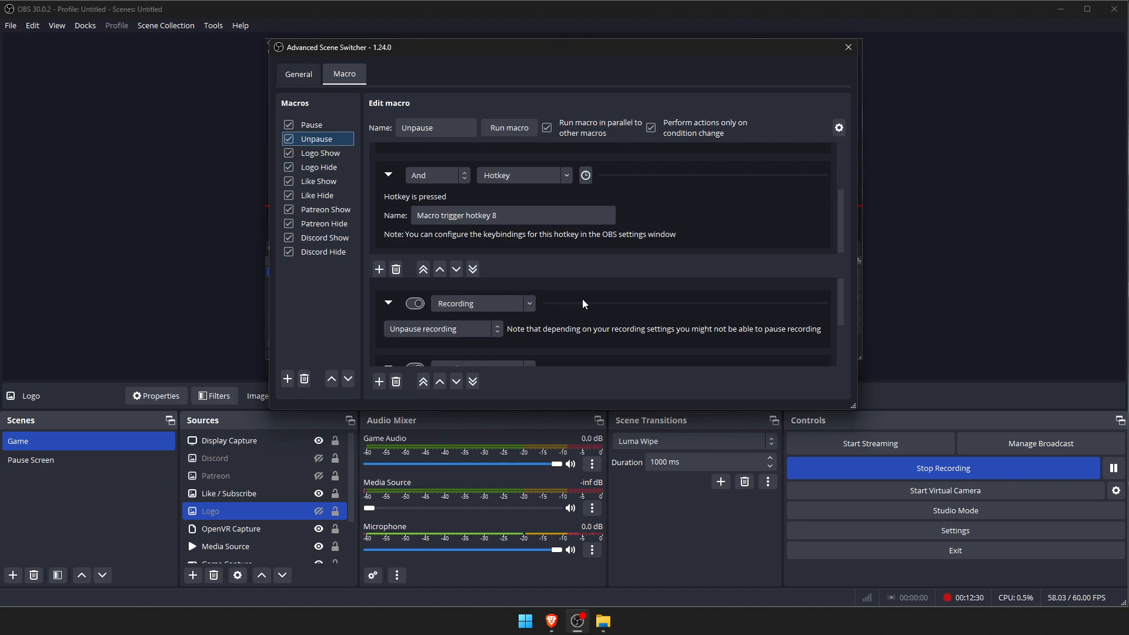
{"action": "scroll", "coordinate": [609, 301], "scroll_direction": "up", "scroll_amount": 1}
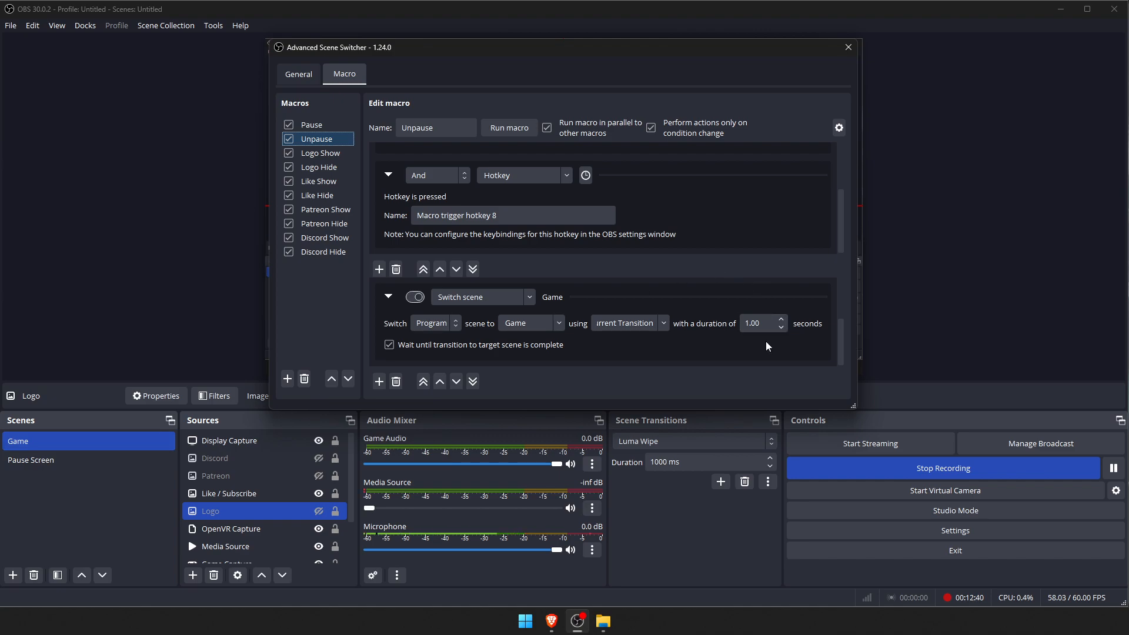
Compare the timing conditions and scene item visibility actions of the Logo Show, Logo Hide, Like Show and Like Hide macros
{"action": "left_click", "coordinate": [327, 152]}
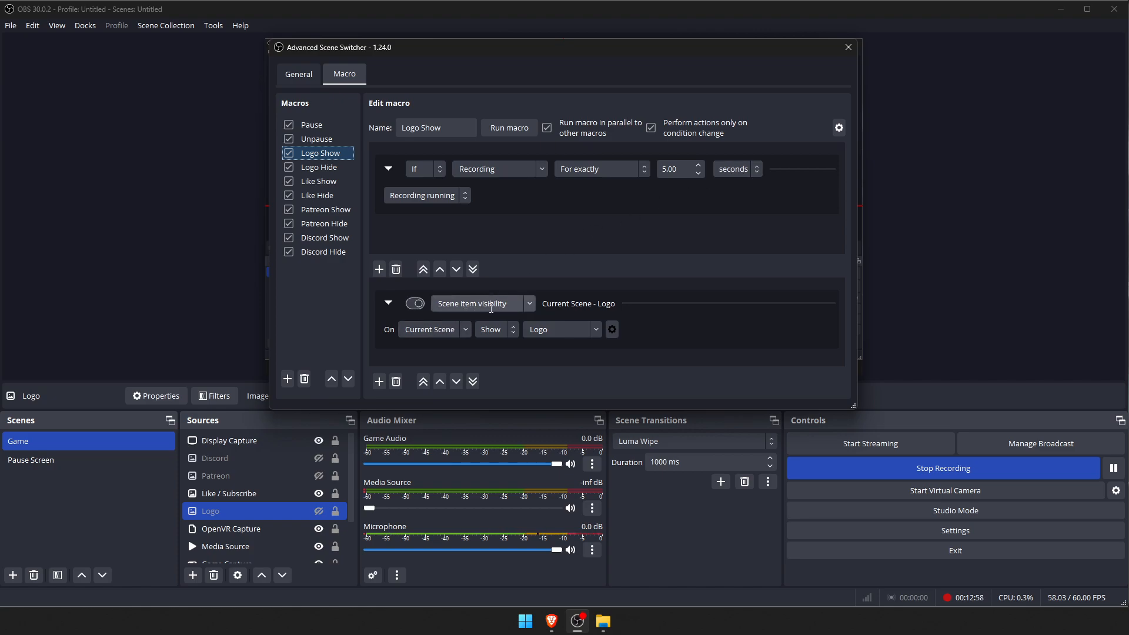
{"action": "left_click", "coordinate": [322, 167]}
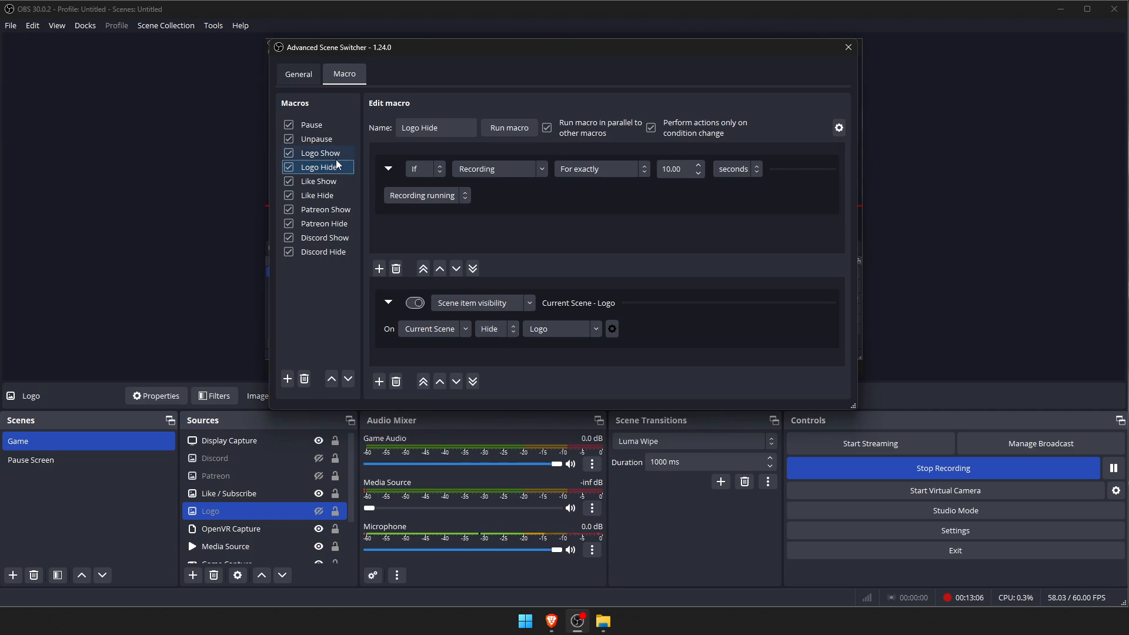
{"action": "left_click", "coordinate": [315, 183]}
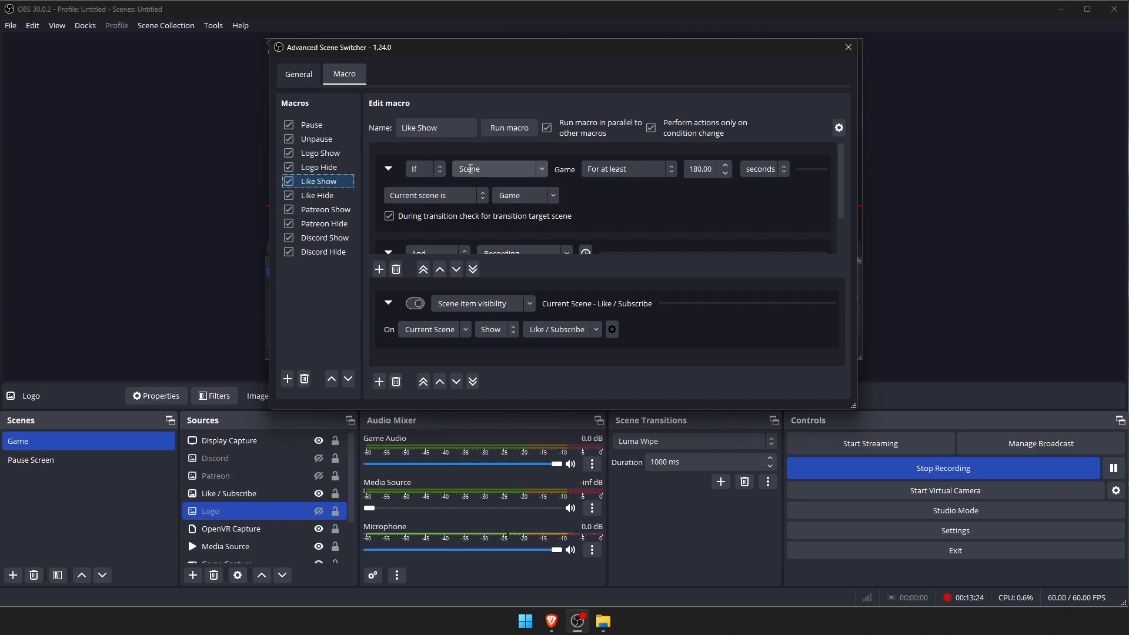
{"action": "left_click", "coordinate": [684, 170]}
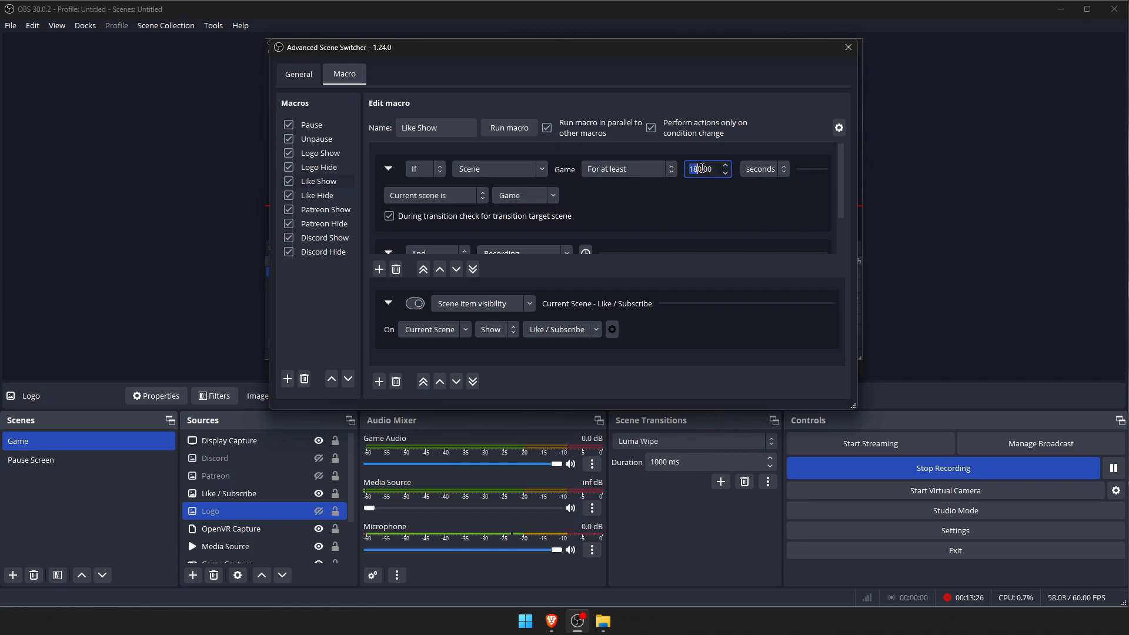
{"action": "scroll", "coordinate": [704, 214], "scroll_direction": "down", "scroll_amount": 1}
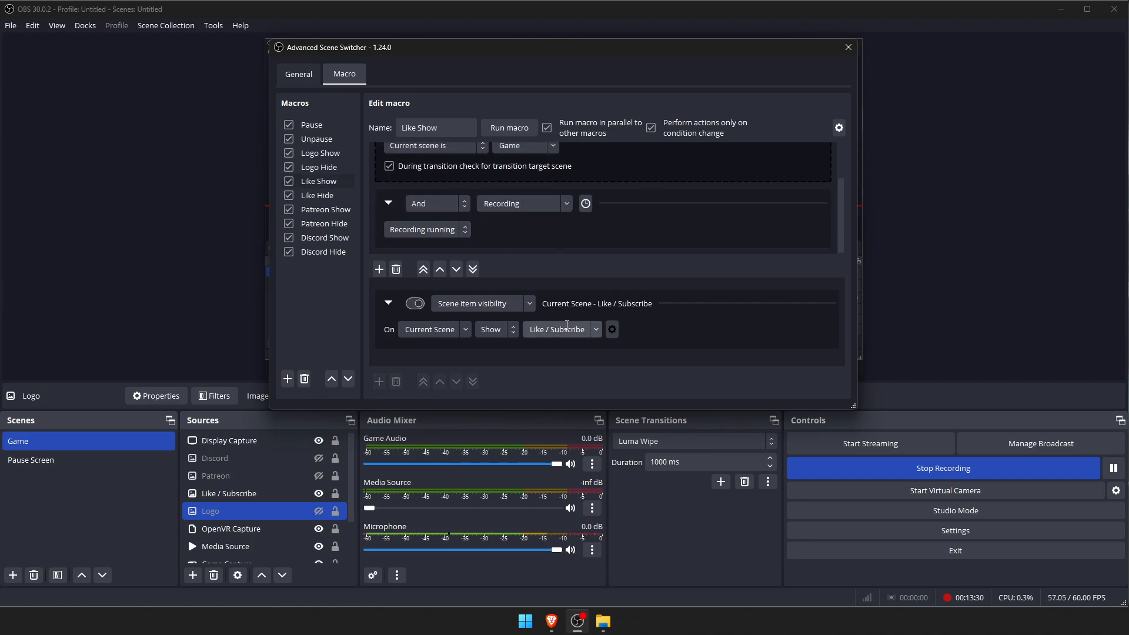
{"action": "left_click", "coordinate": [334, 195]}
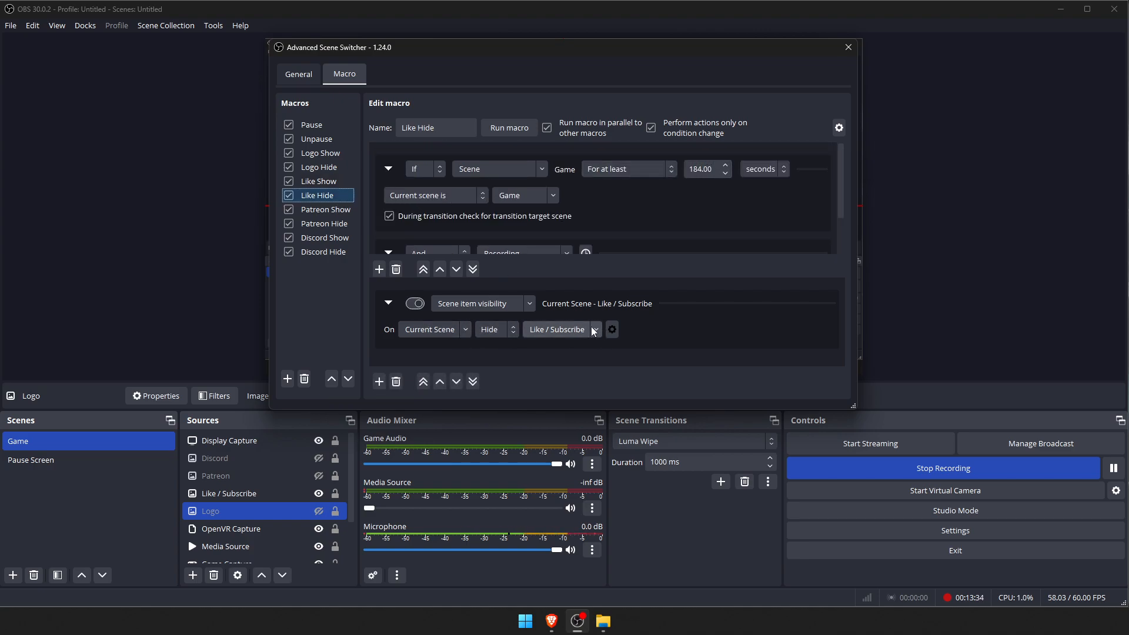
Glance over the Patreon Hide, Discord Hide and Like Show macros and close the Advanced Scene Switcher window
{"action": "left_click", "coordinate": [318, 224]}
{"action": "left_click", "coordinate": [317, 251]}
{"action": "left_click", "coordinate": [319, 183]}
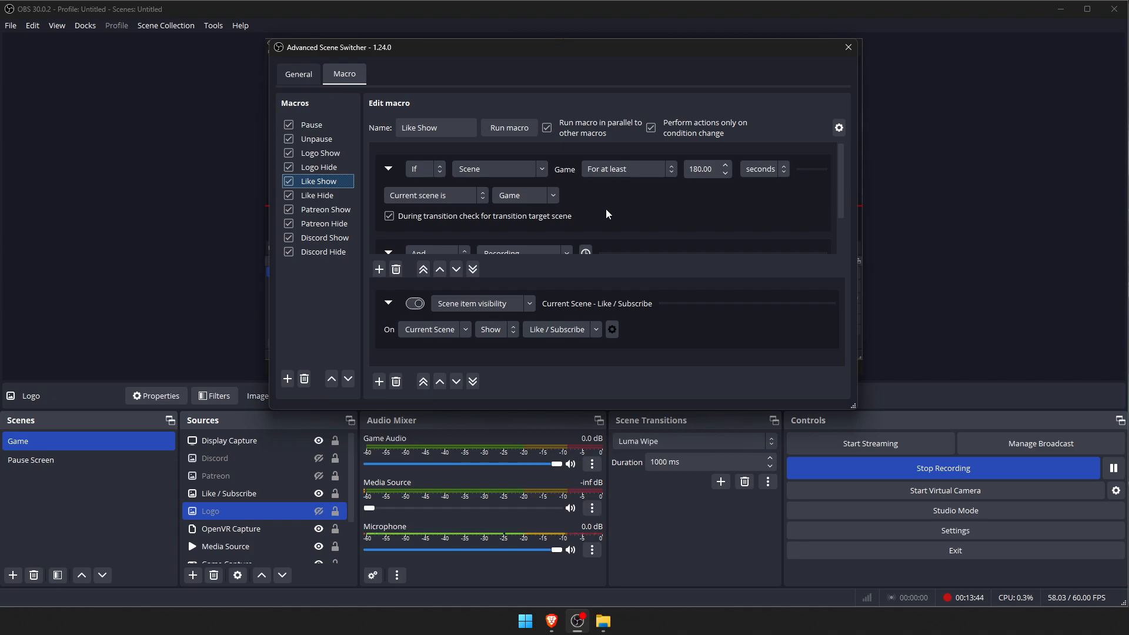
{"action": "left_click", "coordinate": [848, 47]}
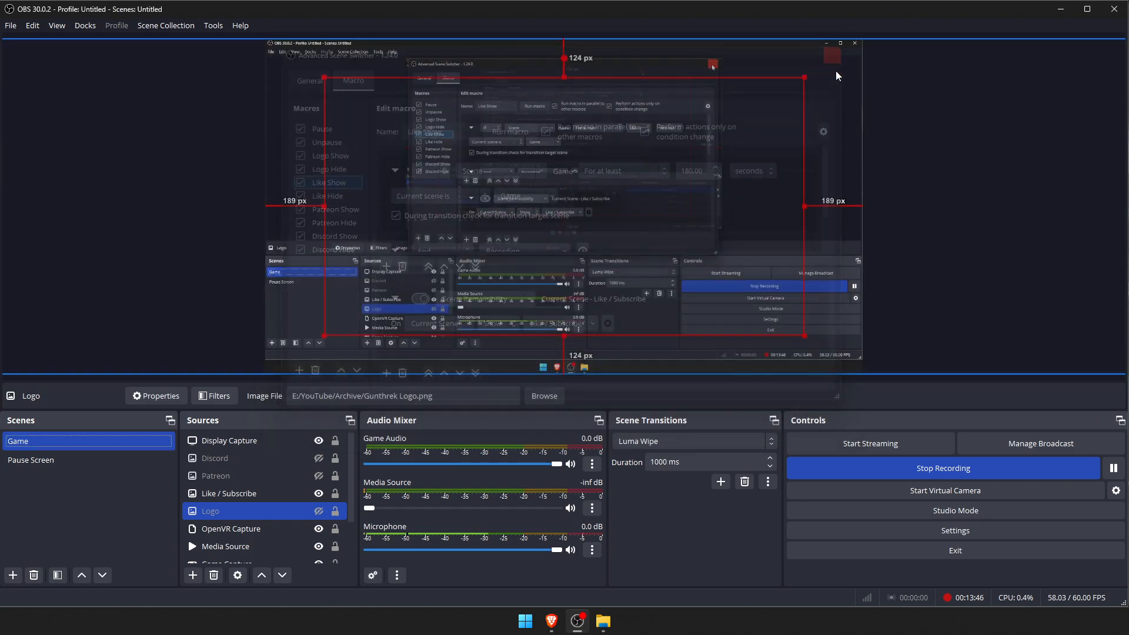